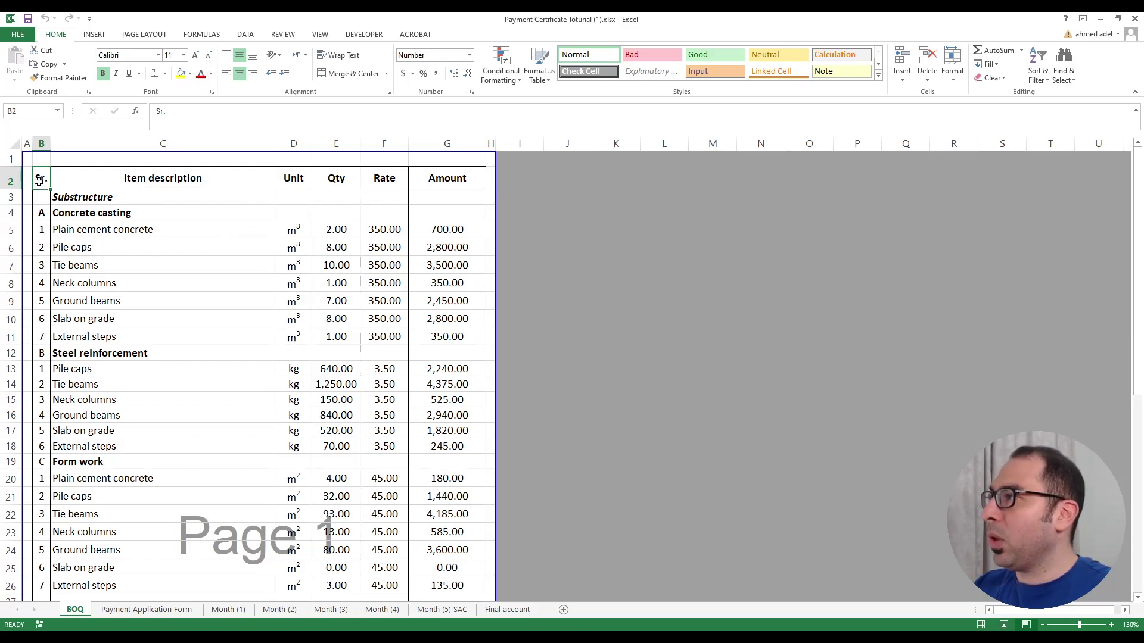
Step: Review the whole bill of quantities table on the BOQ sheet, from serial numbers through to the amounts
mouse_move(42, 178)
mouse_down()
mouse_move(459, 208)
mouse_move(469, 597)
mouse_move(465, 581)
mouse_up()
scroll(467, 474, up, 7)
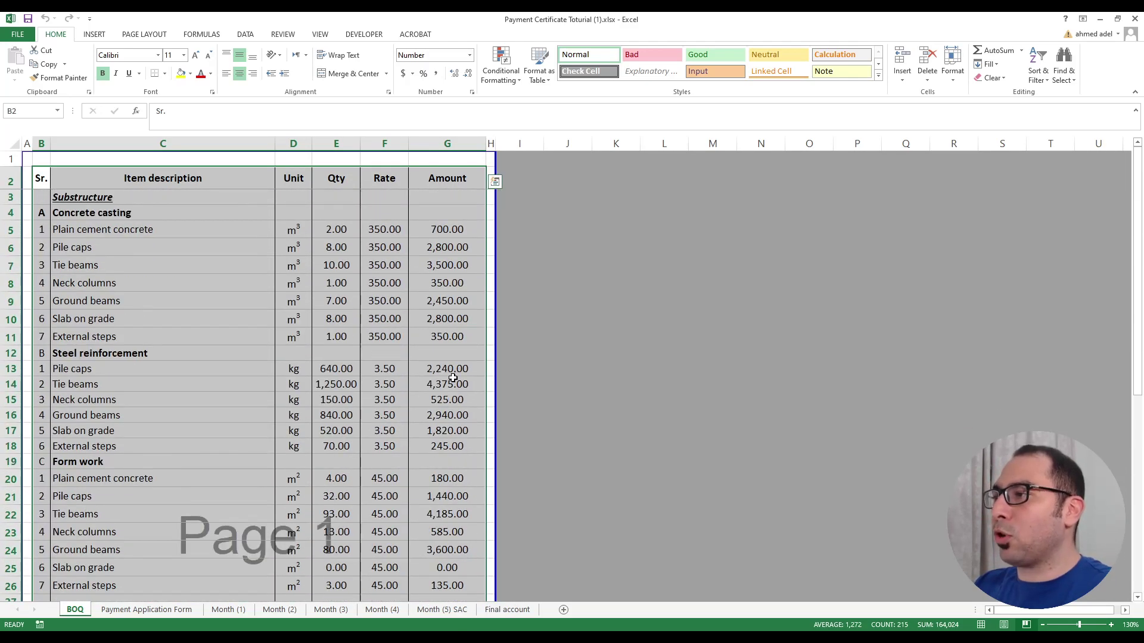
click(453, 320)
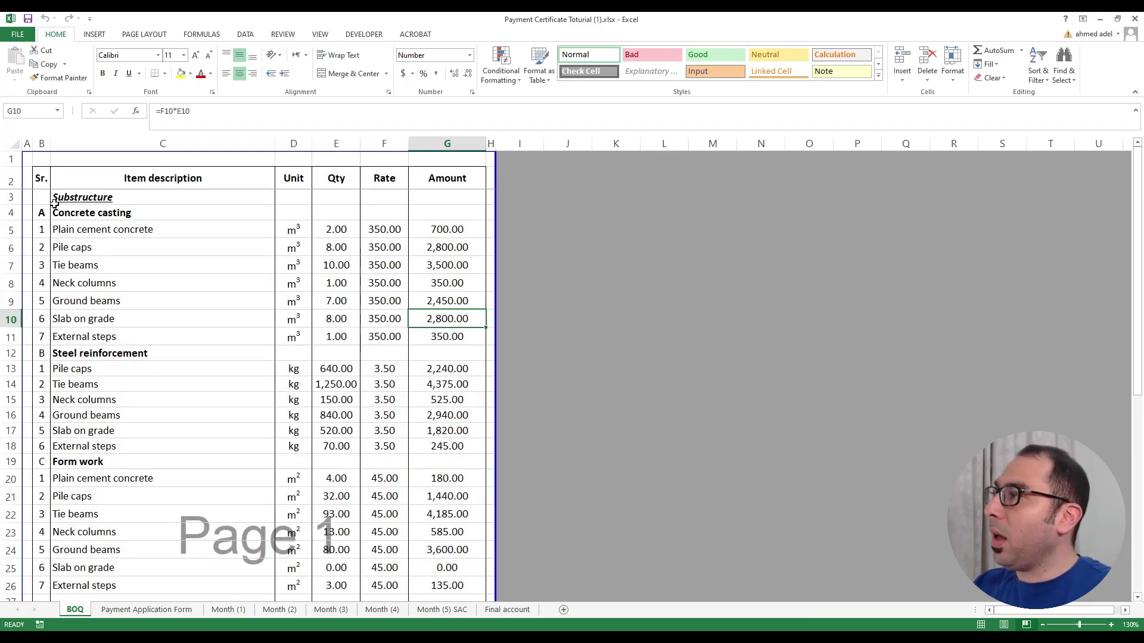
Step: Locate the Substructure and Superstructure heading rows that divide the bill of quantities
click(9, 198)
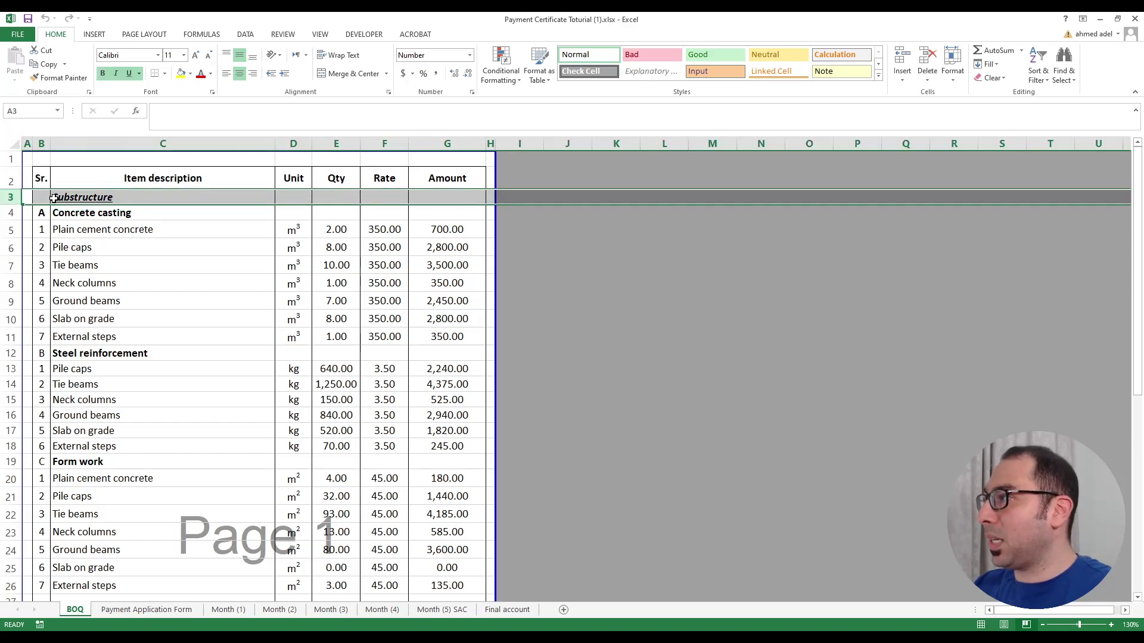
scroll(127, 372, down, 4)
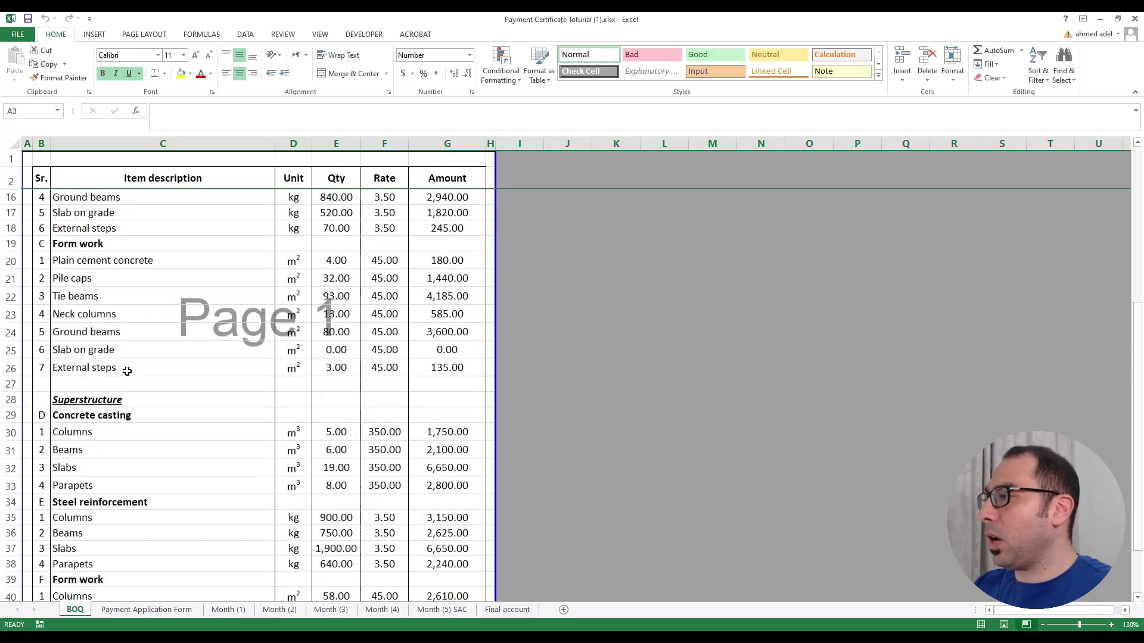
click(11, 370)
scroll(59, 370, up, 5)
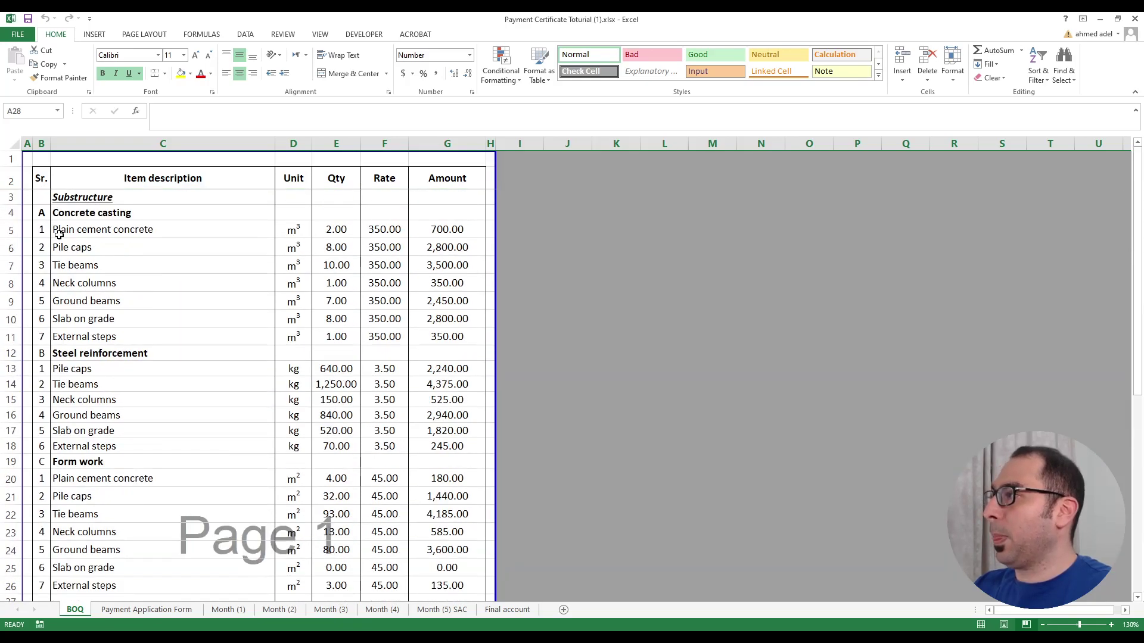
click(11, 197)
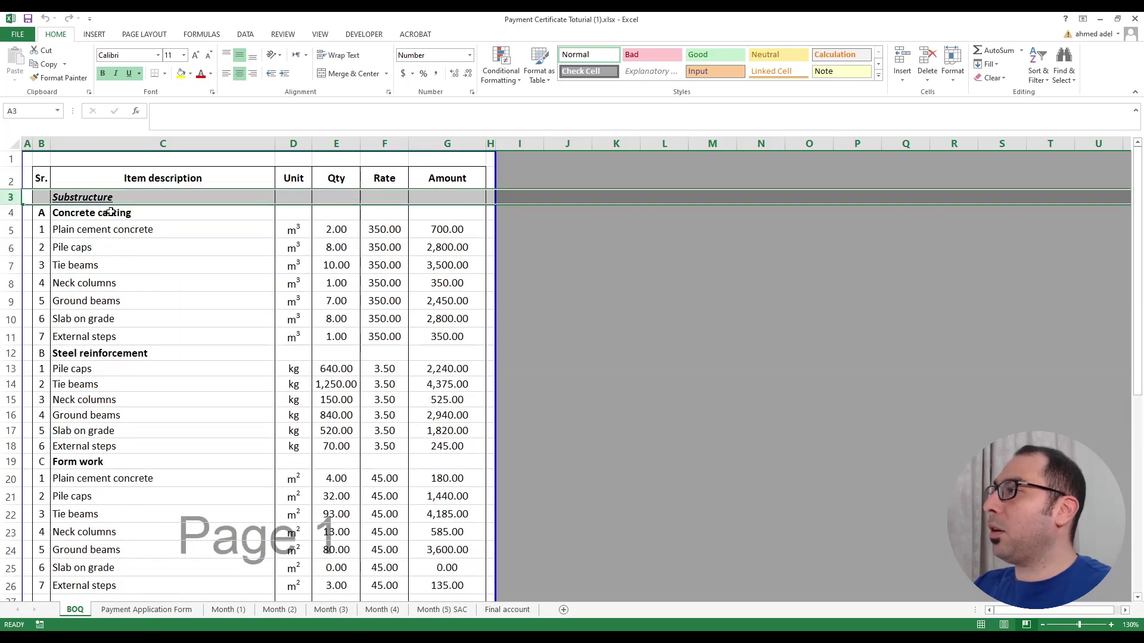
Step: Examine the Substructure category headings Concrete casting, Steel reinforcement and Form work, along with the items listed beneath them
click(76, 213)
ctrl+click(104, 355)
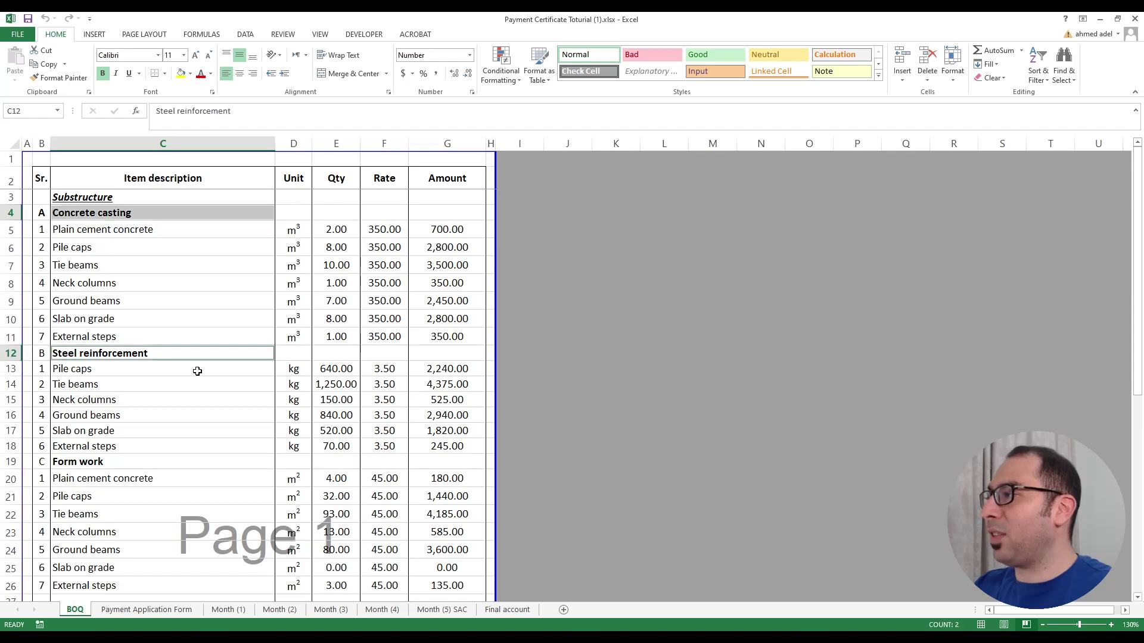
ctrl+click(88, 465)
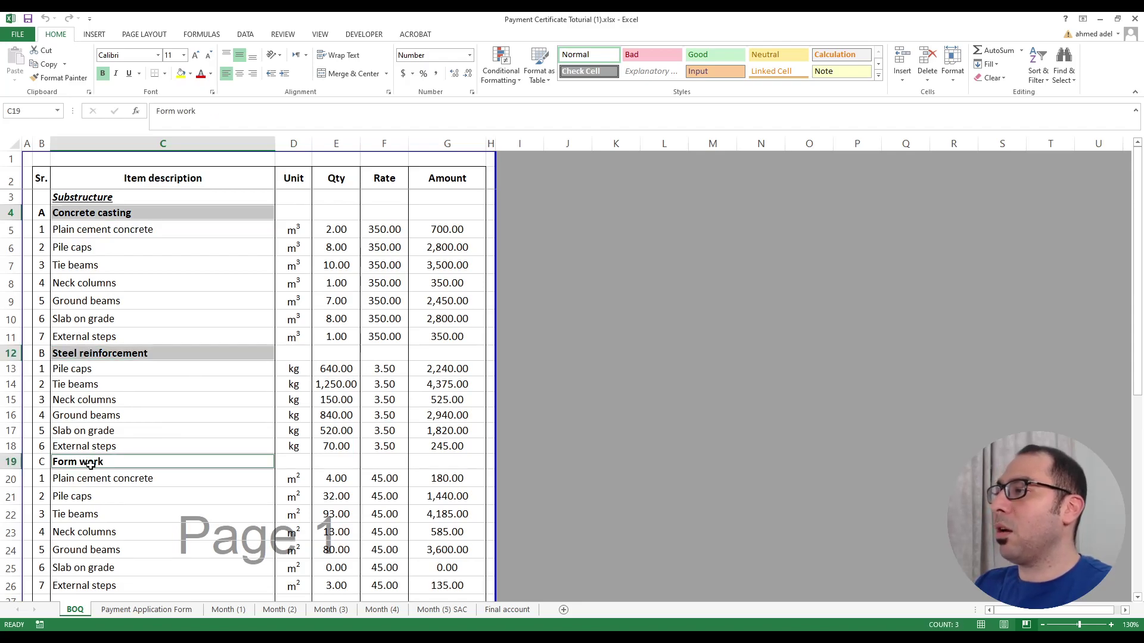
drag(113, 234, 122, 551)
Step: Examine the units, item descriptions, quantities and amounts of the Substructure concrete casting items
click(83, 213)
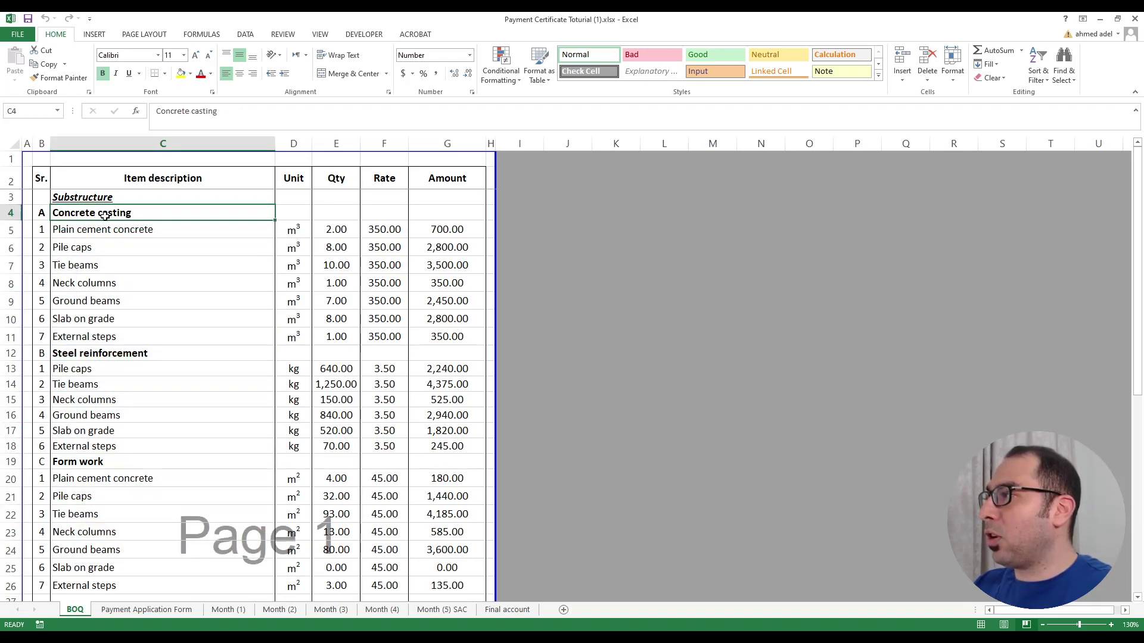
drag(278, 237, 296, 327)
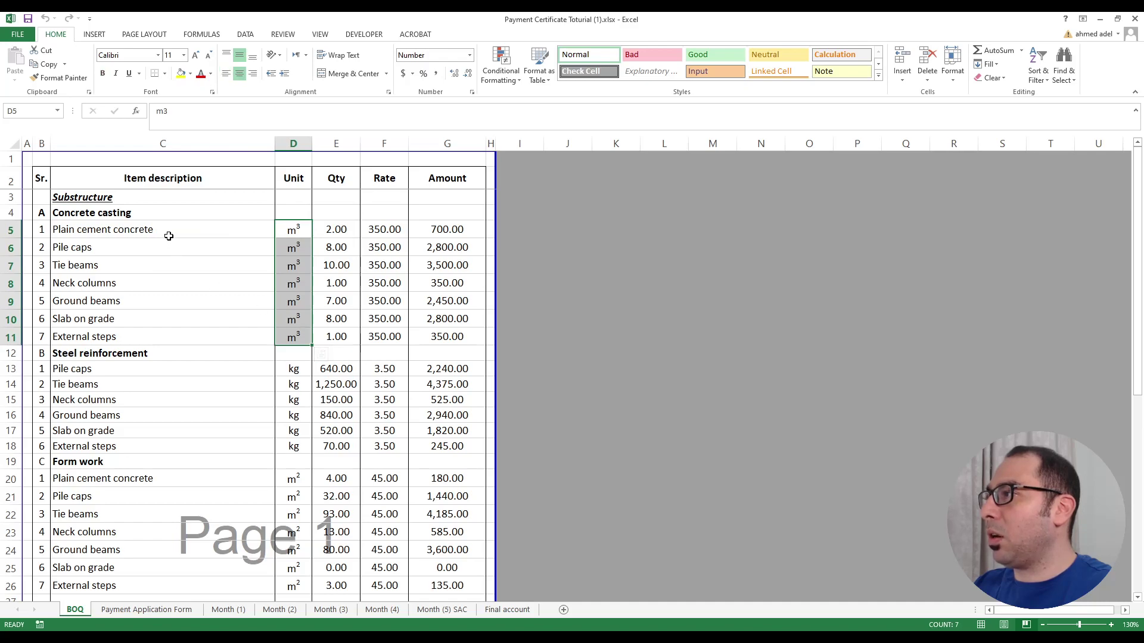
drag(169, 235, 160, 328)
drag(336, 234, 336, 336)
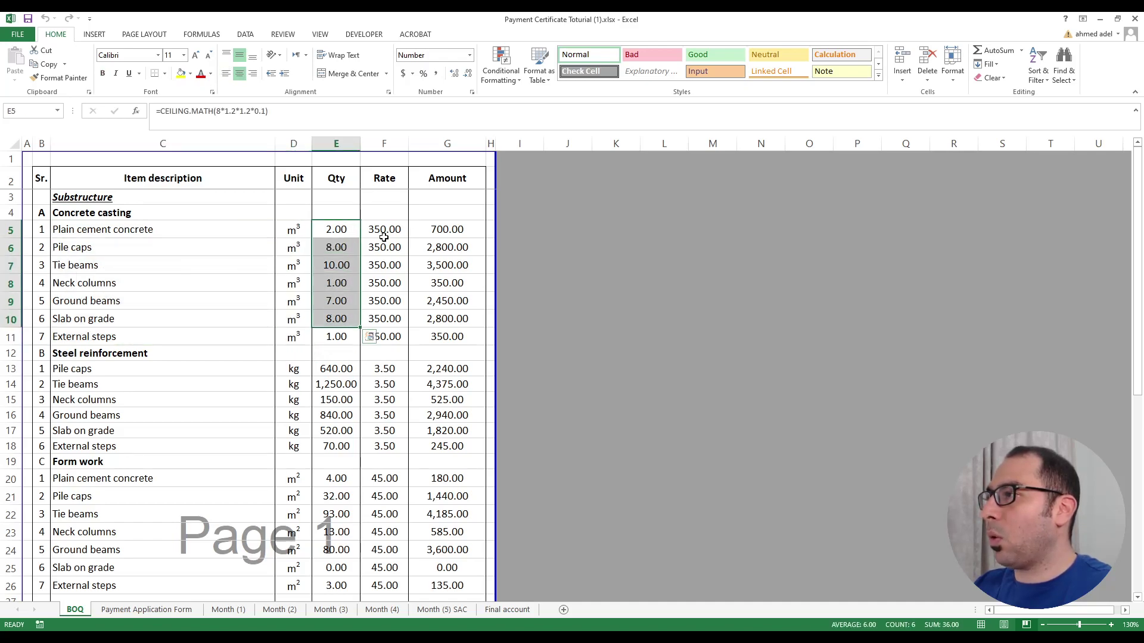
click(465, 246)
Step: Examine the items, units, quantities, rates and amounts under the Substructure steel reinforcement heading
click(155, 355)
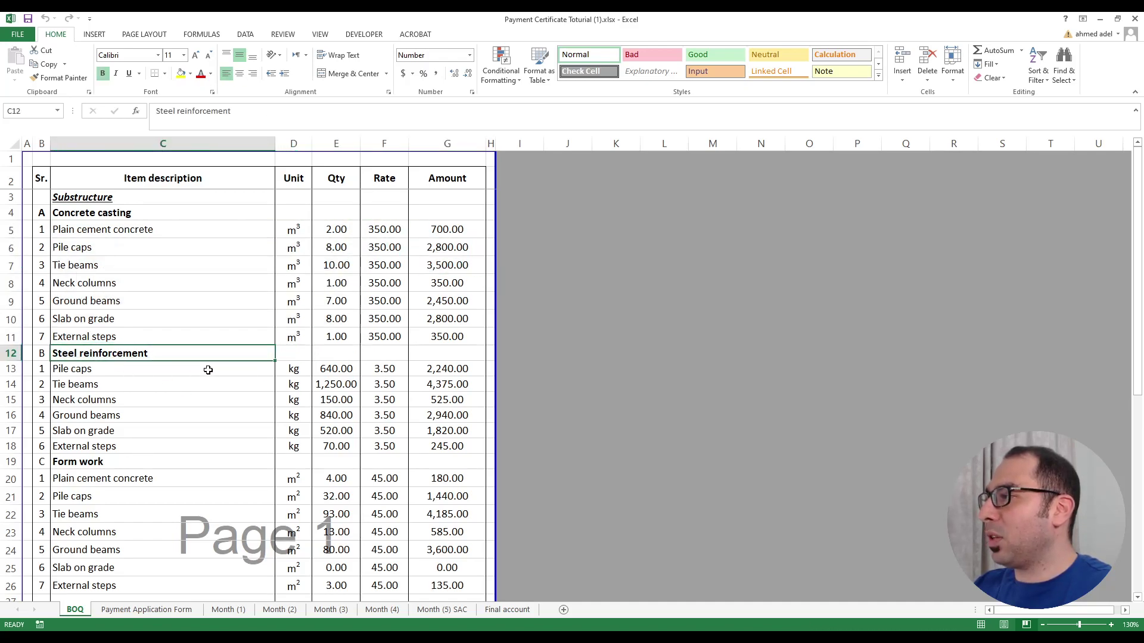
drag(168, 370, 159, 444)
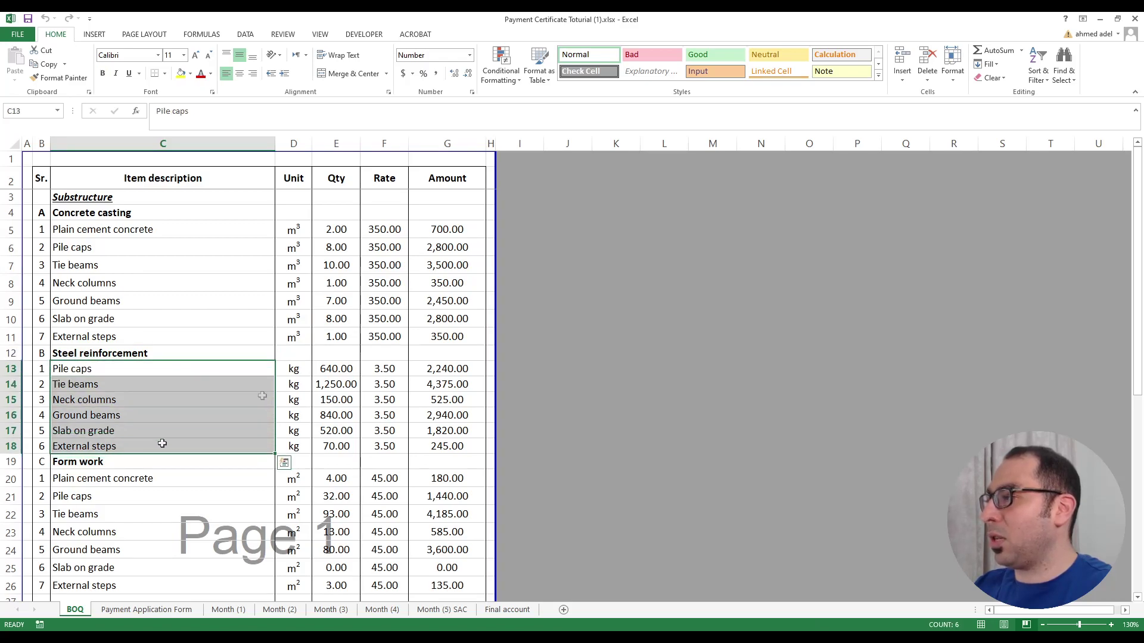
drag(293, 369, 302, 415)
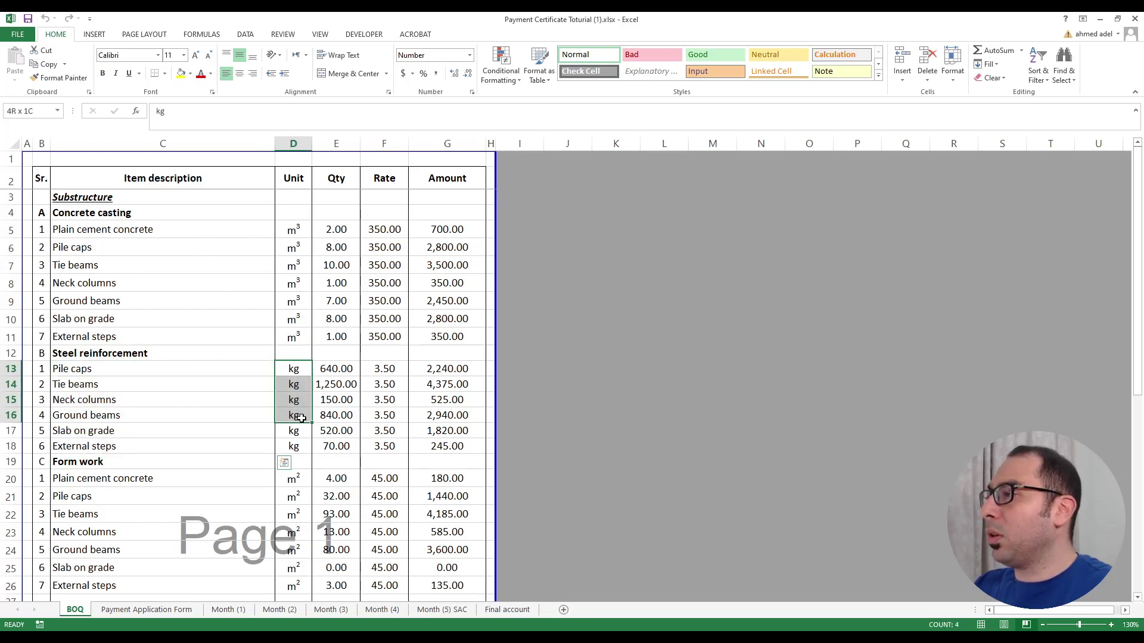
drag(337, 369, 333, 415)
drag(384, 369, 384, 386)
drag(469, 367, 448, 384)
Step: Examine the items, units, quantities, rates and amounts under the Substructure form work heading
scroll(448, 384, down, 2)
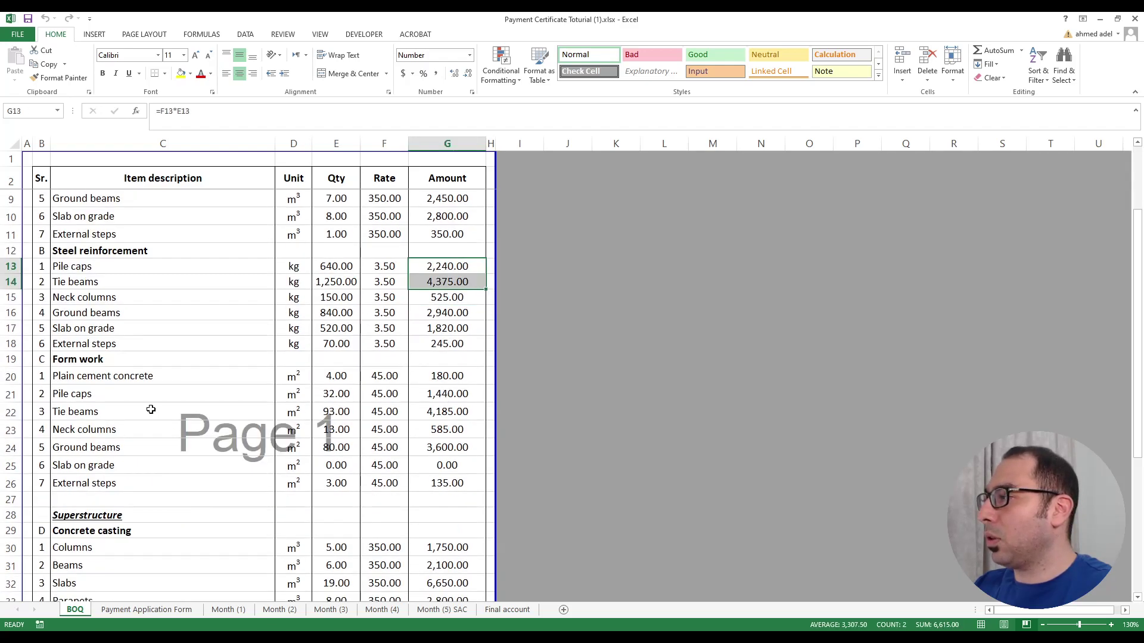
click(109, 359)
drag(292, 376, 295, 464)
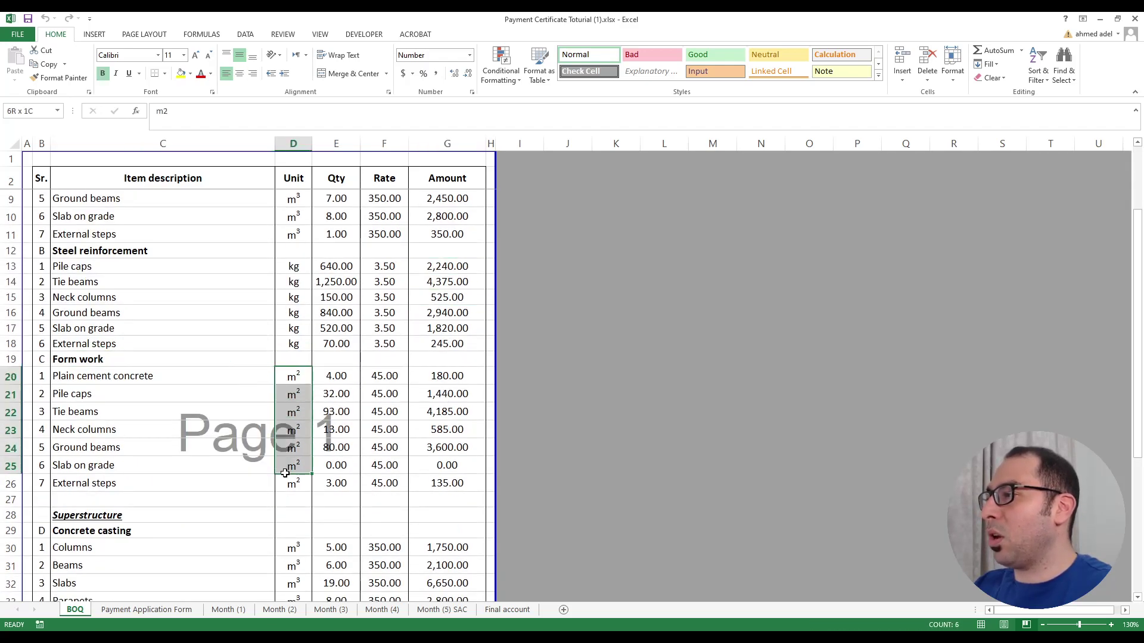
drag(177, 379, 173, 441)
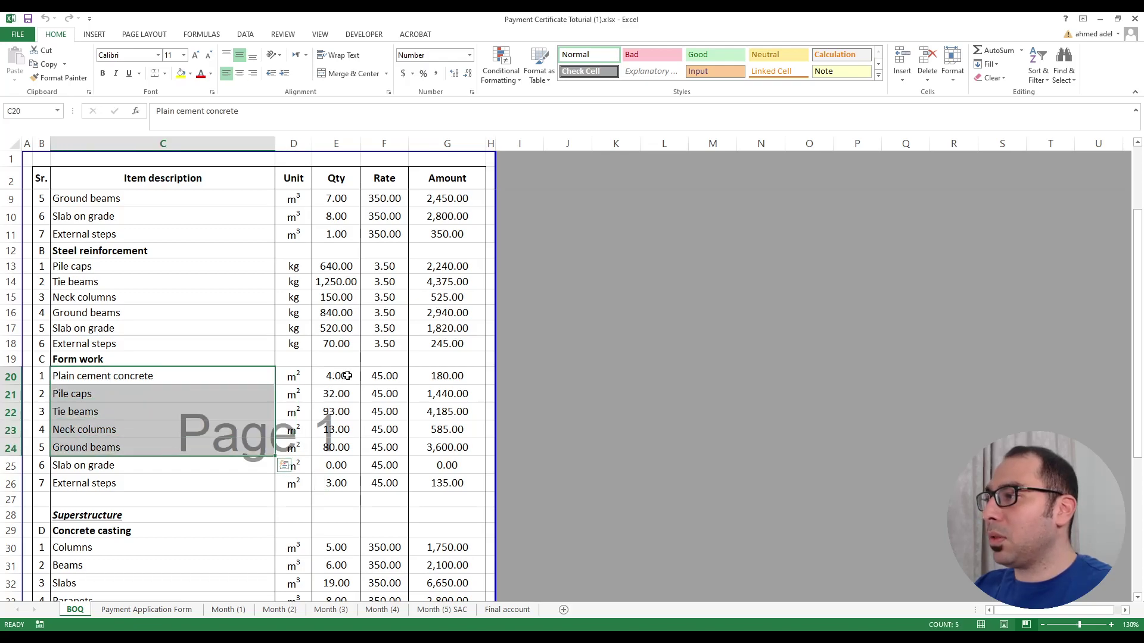
drag(332, 373, 337, 413)
drag(384, 376, 384, 414)
drag(447, 377, 448, 395)
Step: Highlight the Superstructure row and its Concrete casting, Steel reinforcement and Form work headings together
scroll(172, 428, down, 2)
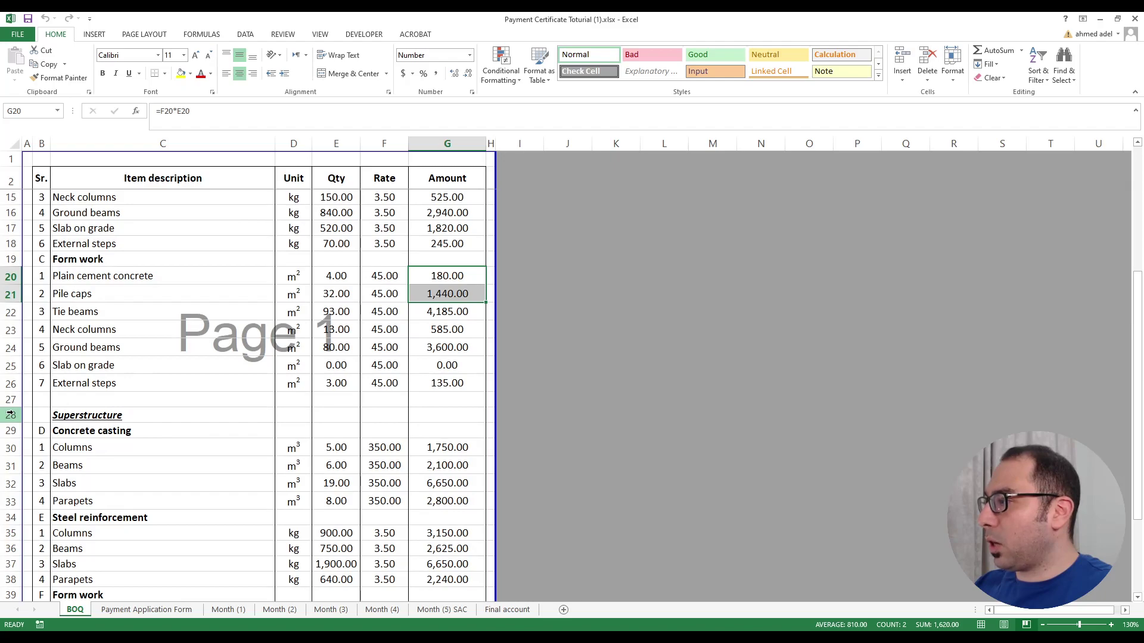
click(11, 415)
scroll(127, 352, down, 2)
click(134, 335)
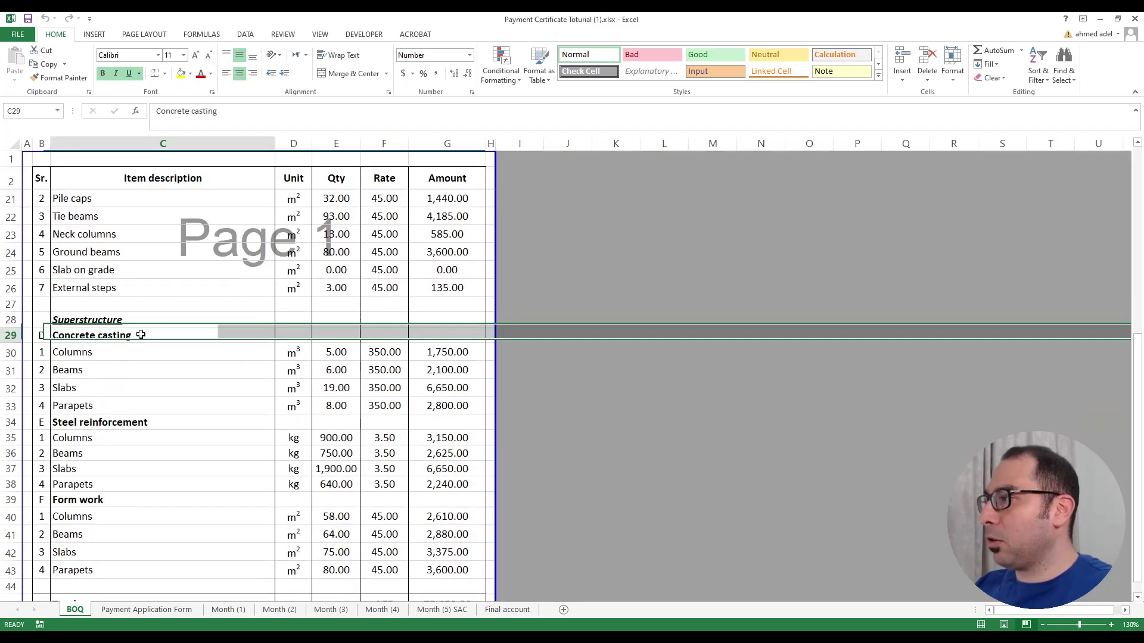
ctrl+click(134, 424)
ctrl+click(107, 502)
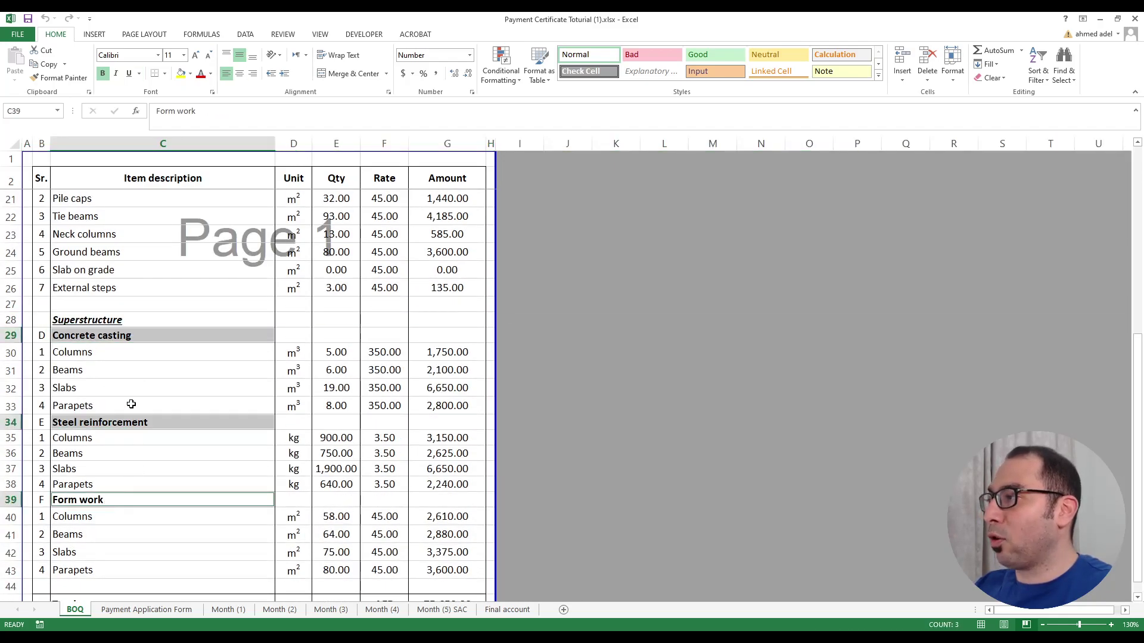
Step: Go through the Superstructure concrete casting items one by one: Columns, Beams, Slabs and Parapets
click(96, 356)
click(91, 370)
click(88, 387)
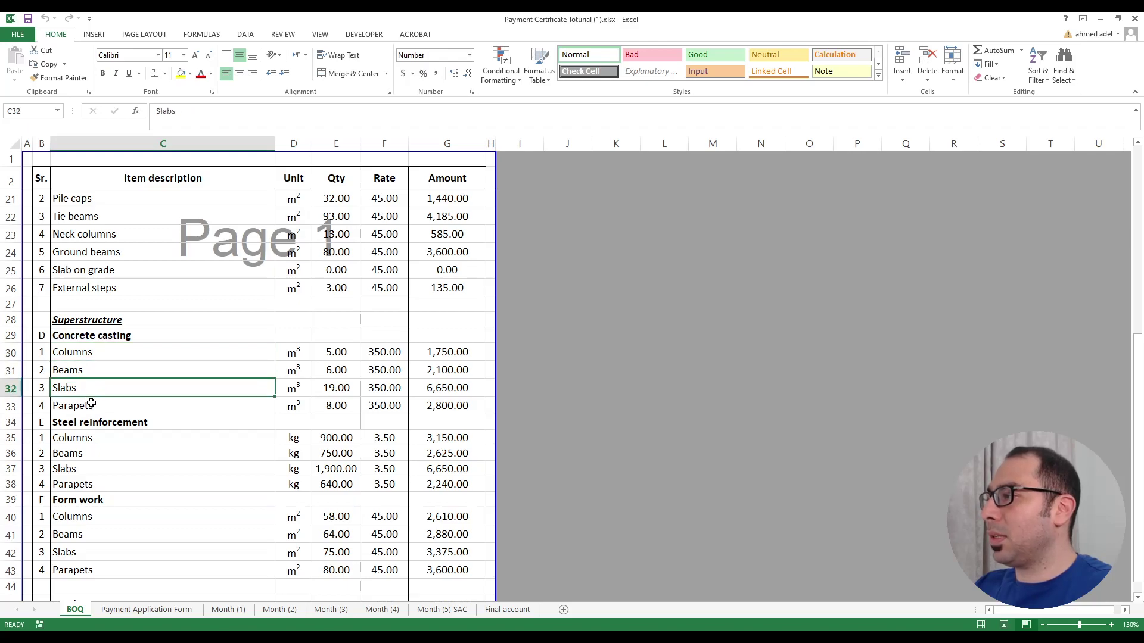
click(91, 405)
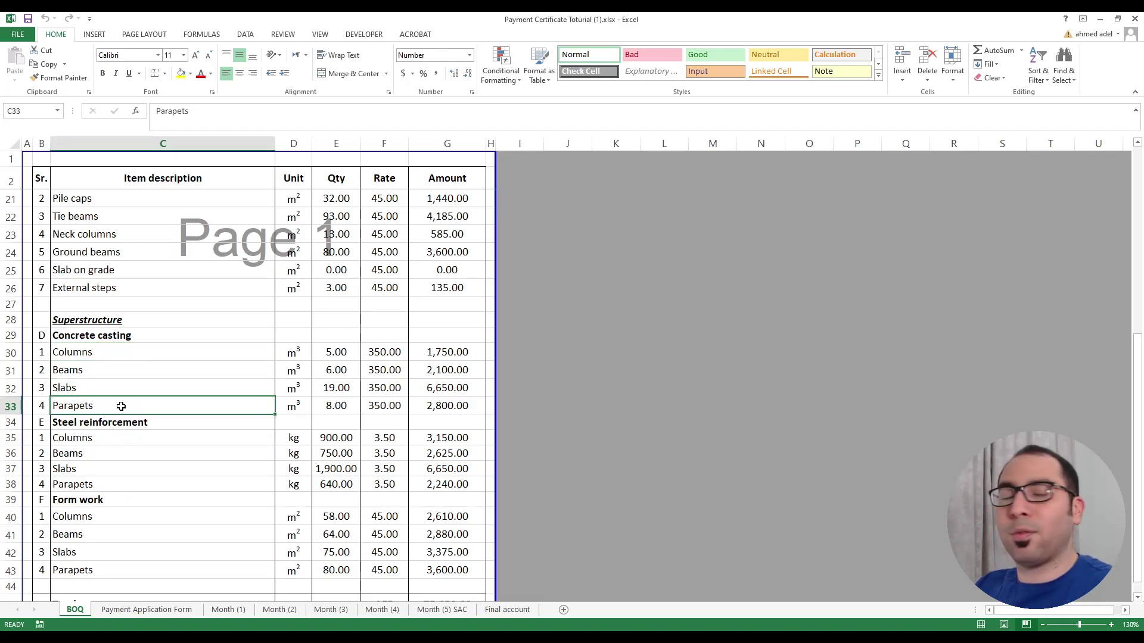
Step: Check the measurement units used for concrete casting, steel reinforcement and form work in the Superstructure section
click(10, 320)
click(137, 335)
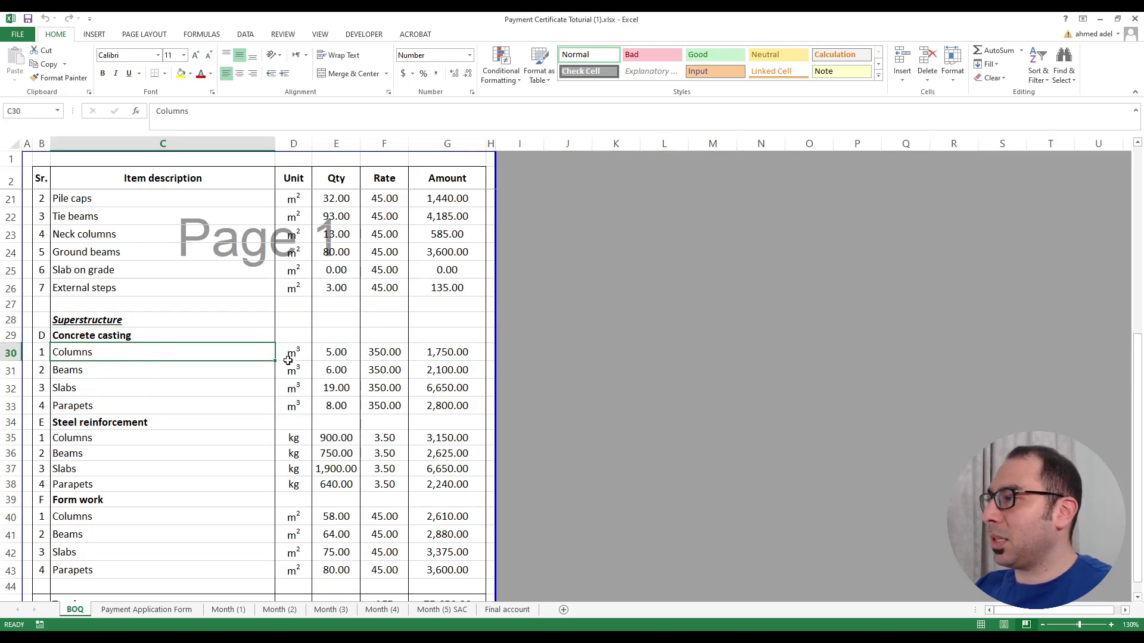
drag(295, 352, 293, 391)
click(121, 423)
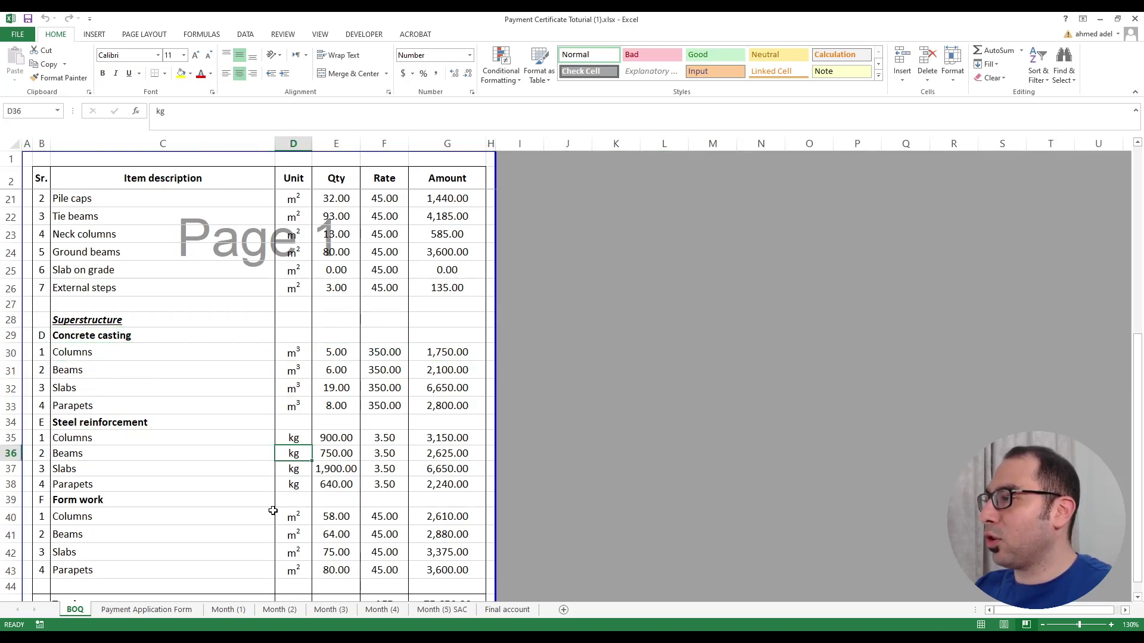
scroll(208, 495, down, 1)
click(115, 447)
drag(294, 463, 295, 499)
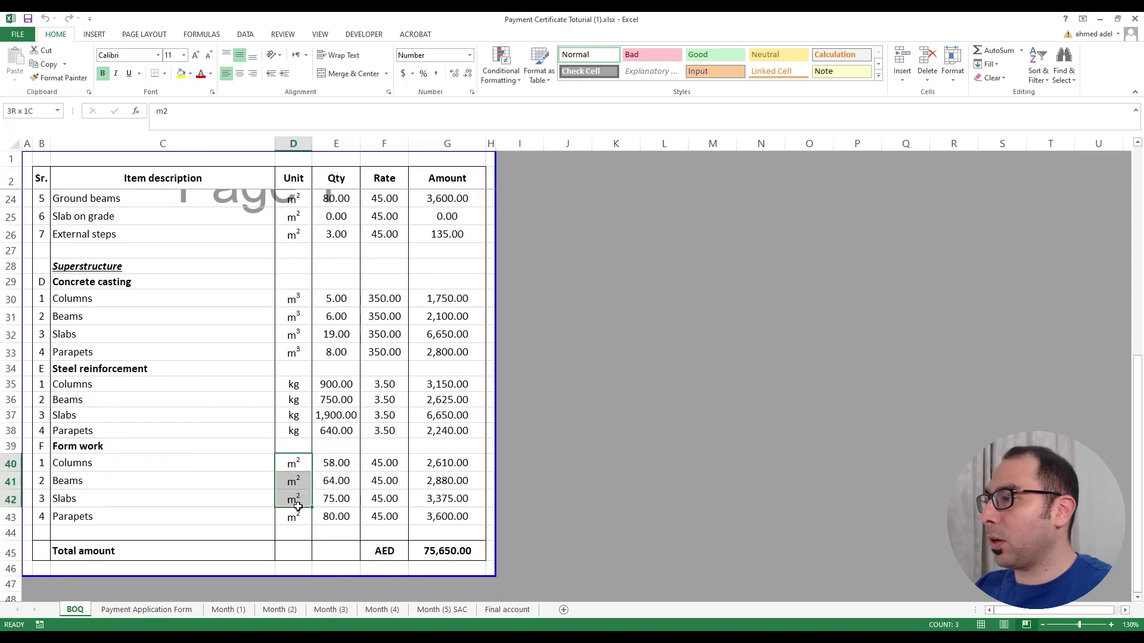
Step: Check the total amount formula and its currency in the last row of the BOQ, and return to the table's start
scroll(295, 465, up, 6)
scroll(293, 400, down, 8)
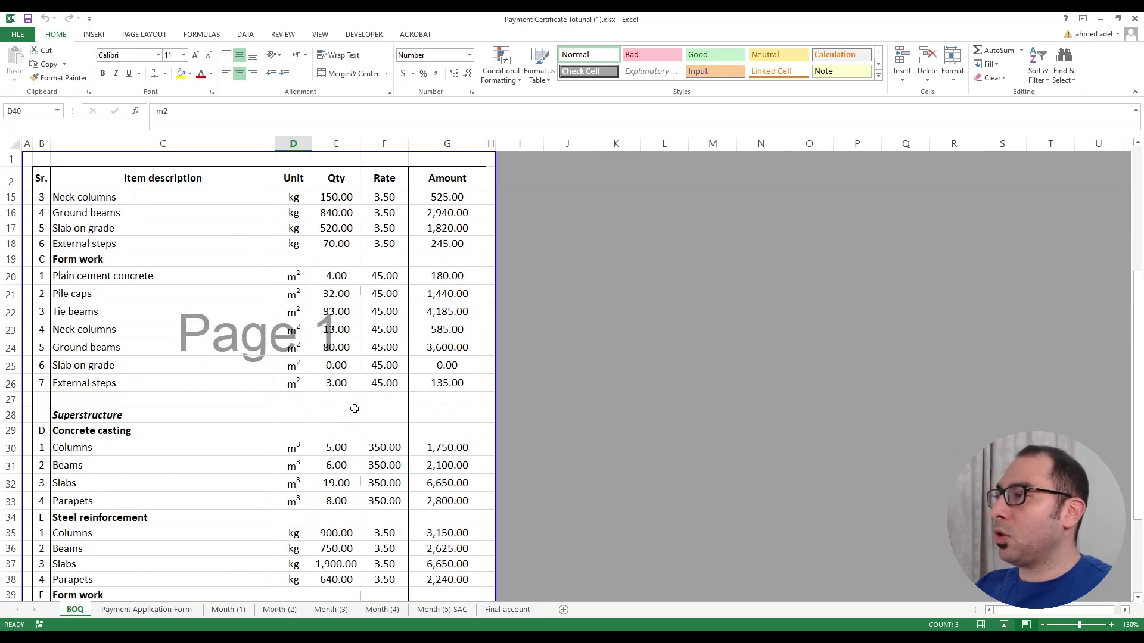
click(452, 498)
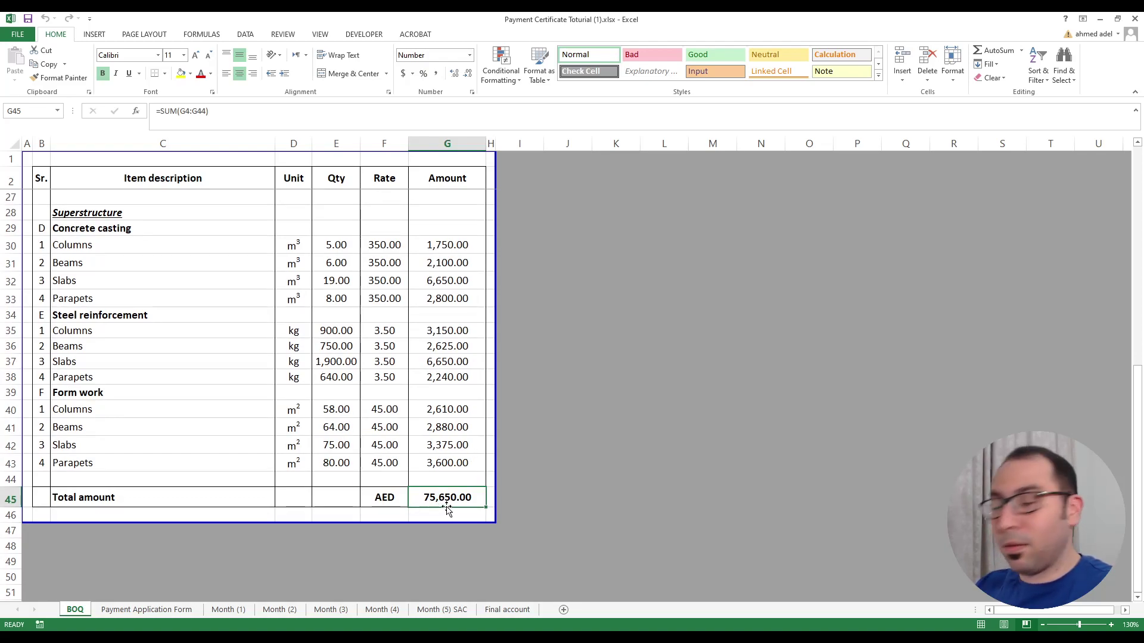
click(384, 498)
scroll(385, 393, up, 7)
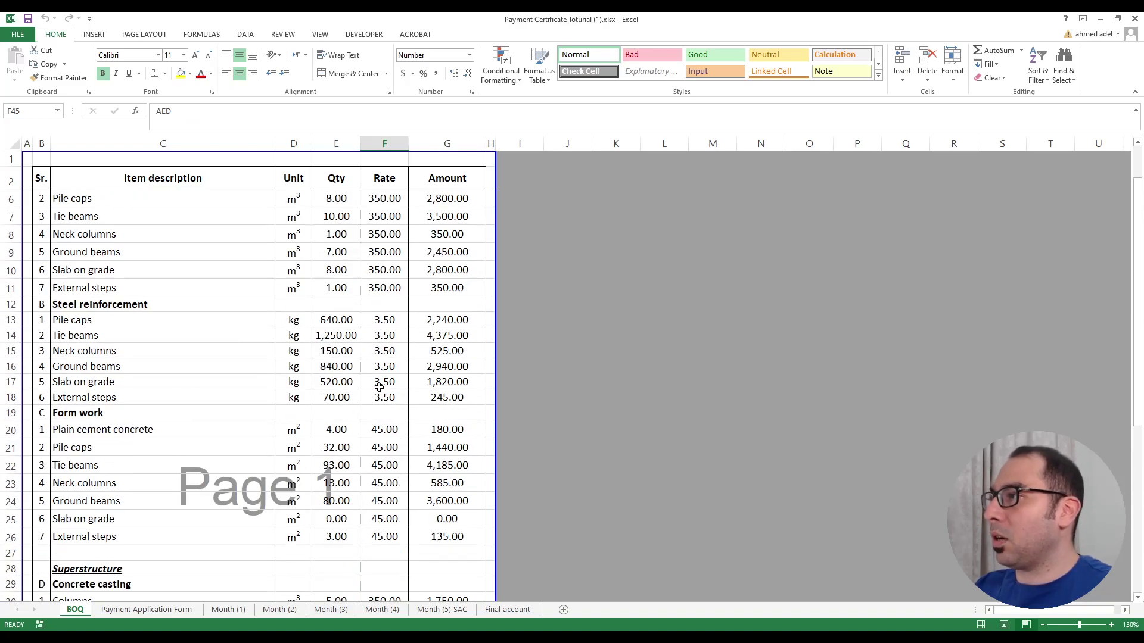
scroll(380, 369, up, 1)
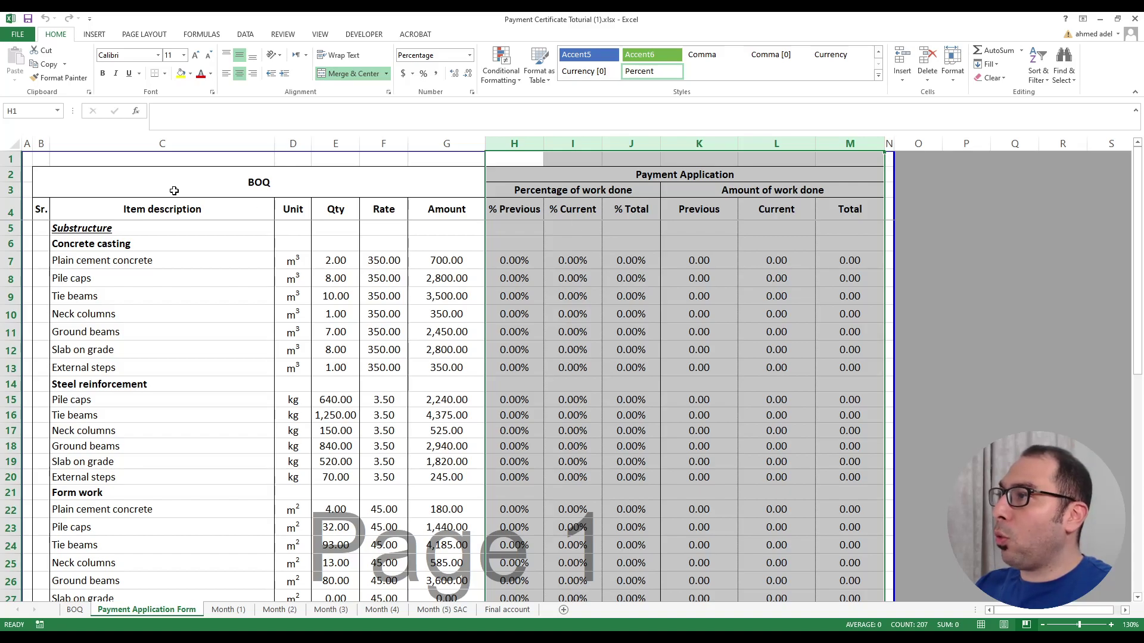
Step: Examine the BOQ block in columns B to G of the Payment Application Form sheet down to the total row
drag(154, 183, 385, 532)
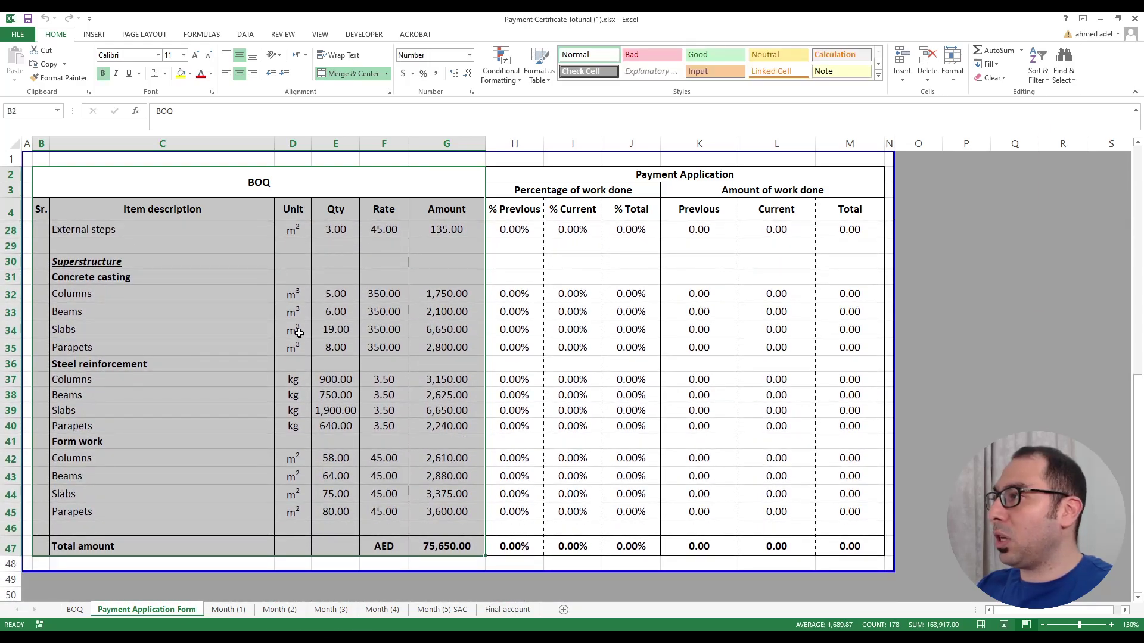
click(42, 145)
drag(42, 145, 479, 147)
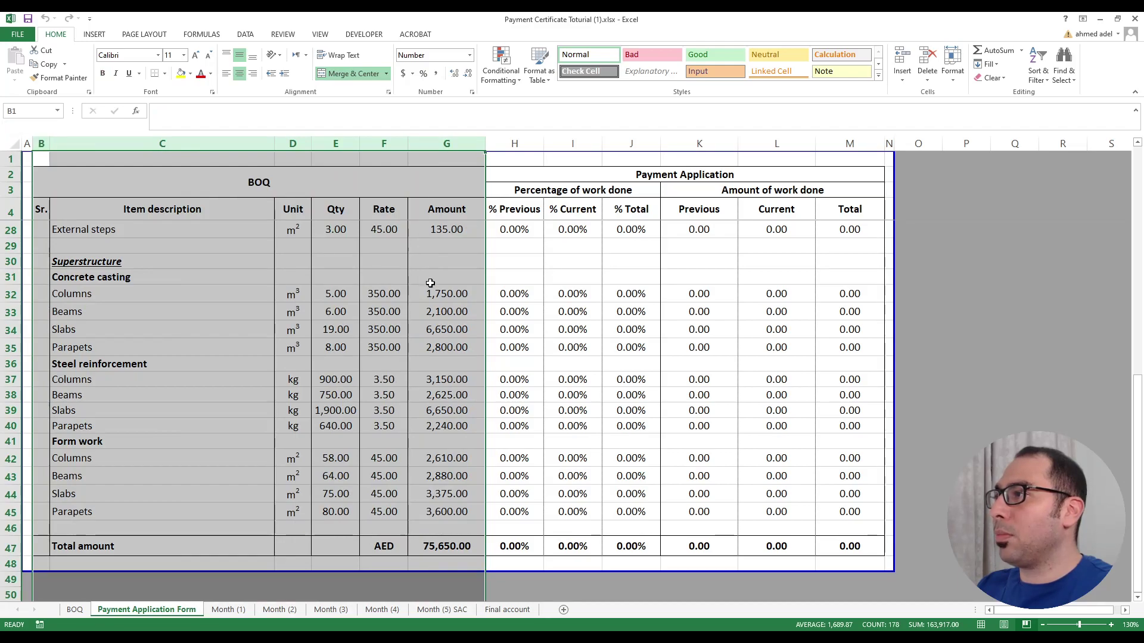
Step: Go through the BOQ column headers on the Payment Application Form: Item description, Unit, Qty, Rate and Amount
scroll(252, 251, up, 8)
click(190, 209)
click(291, 213)
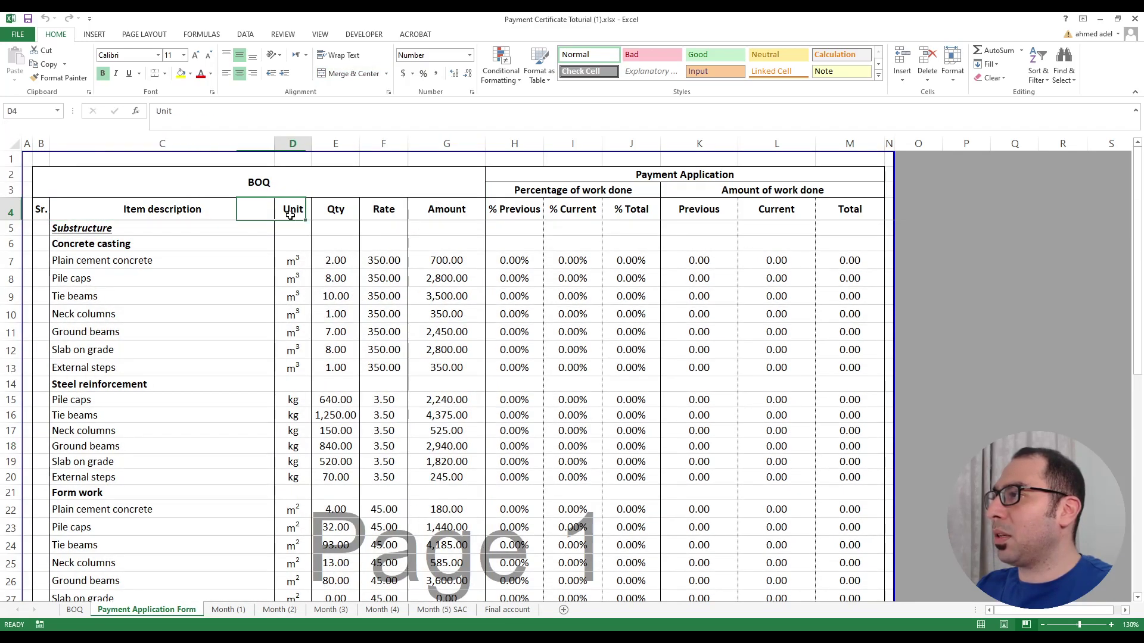
click(350, 211)
key(Right)
key(Right)
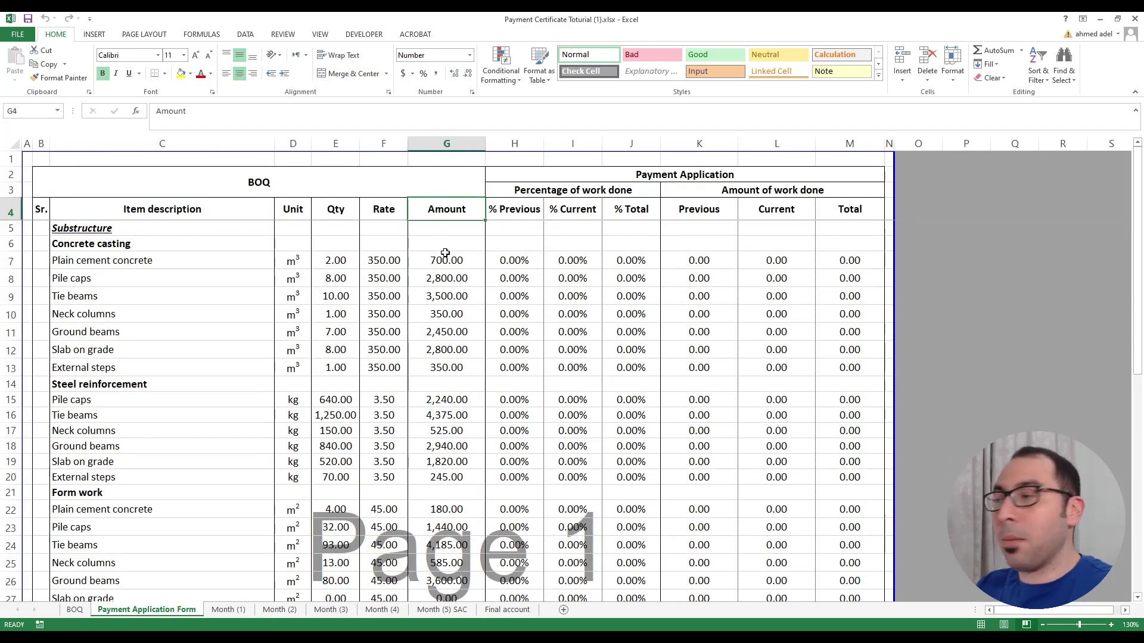
Step: Compare the BOQ columns B to G with the Payment Application columns H to M
drag(41, 144, 441, 156)
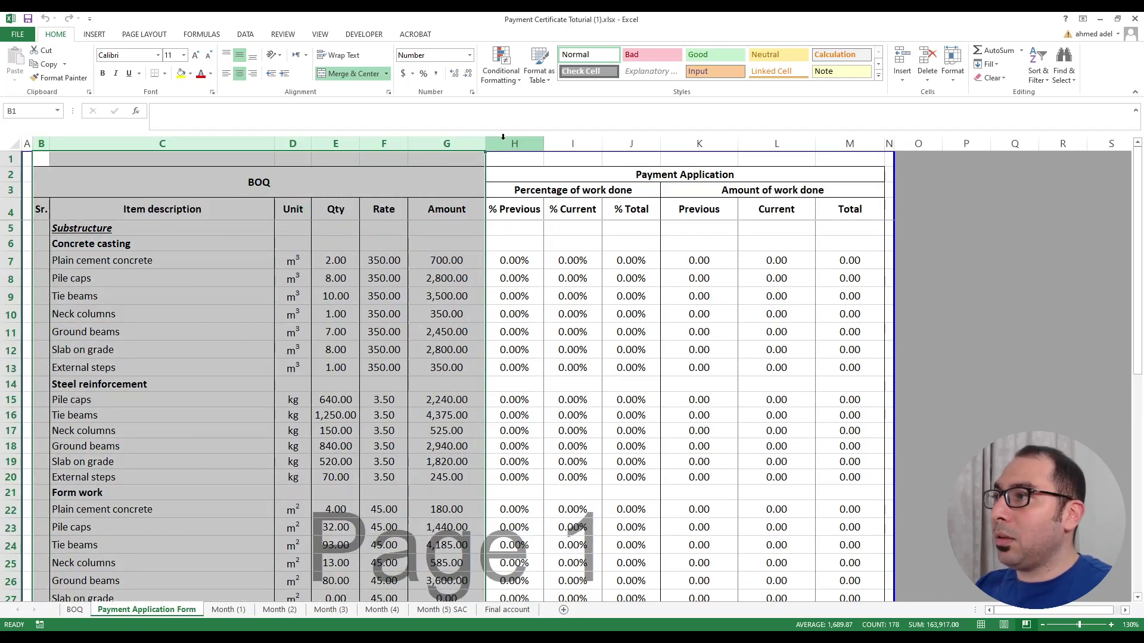
drag(514, 144, 850, 144)
drag(514, 143, 833, 145)
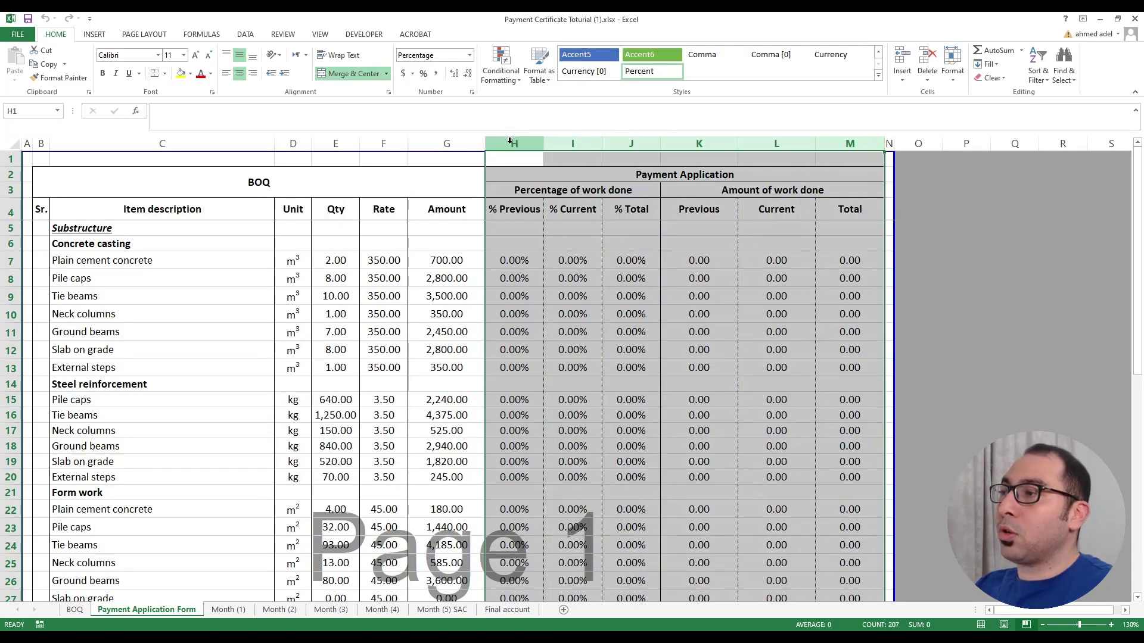
Step: Compare the percentage columns H to J with the amount columns K to M in the Payment Application block
drag(514, 144, 616, 142)
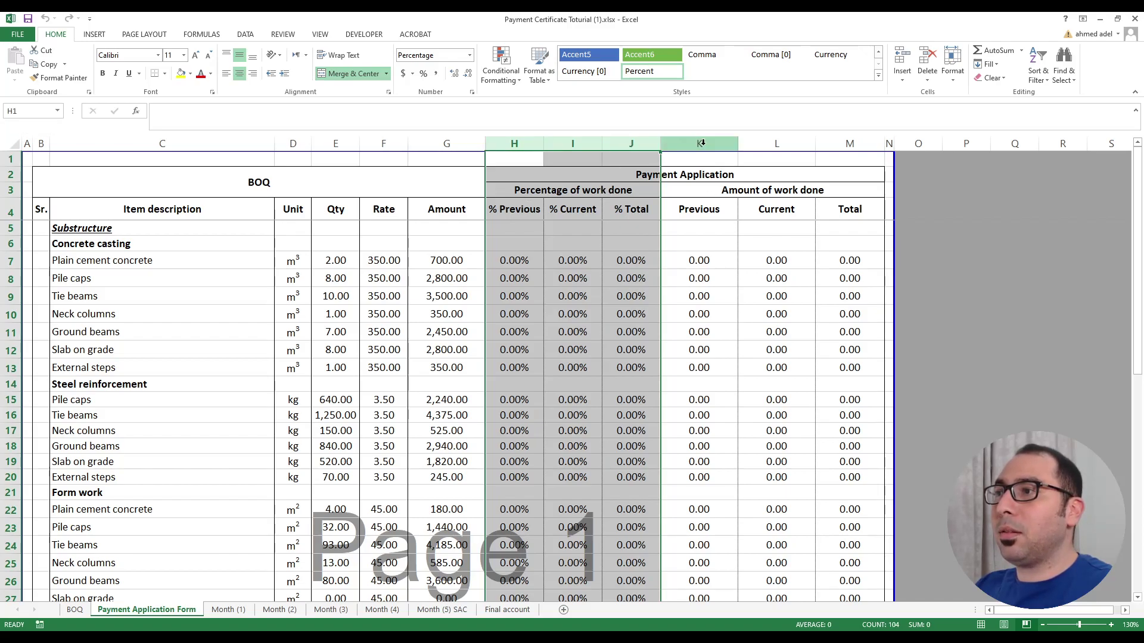
drag(699, 144, 837, 145)
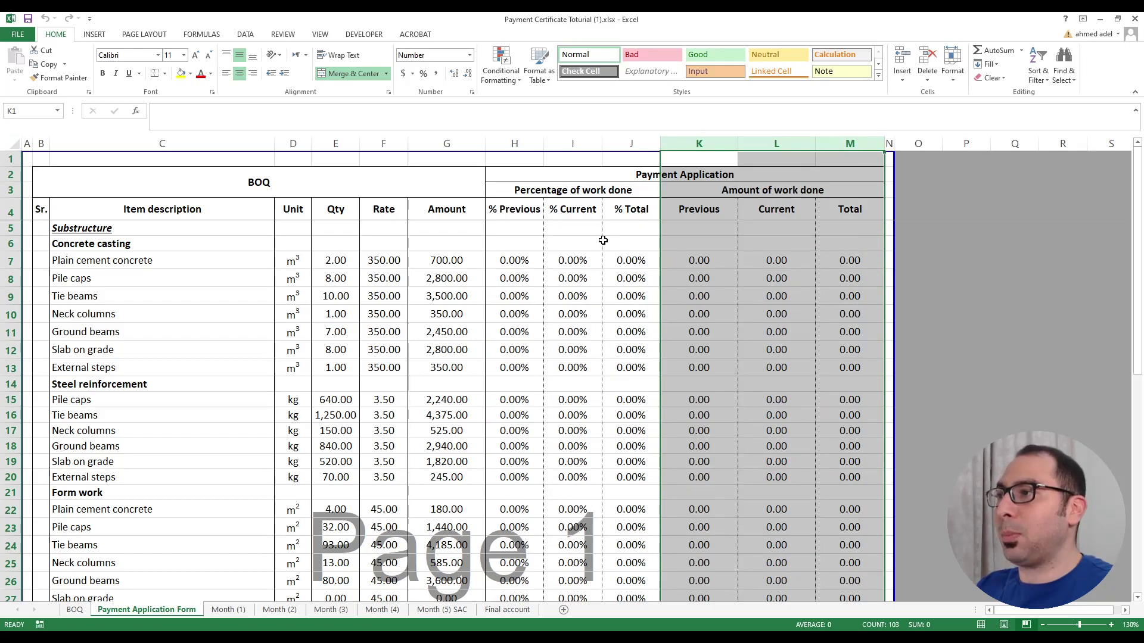
drag(514, 144, 822, 146)
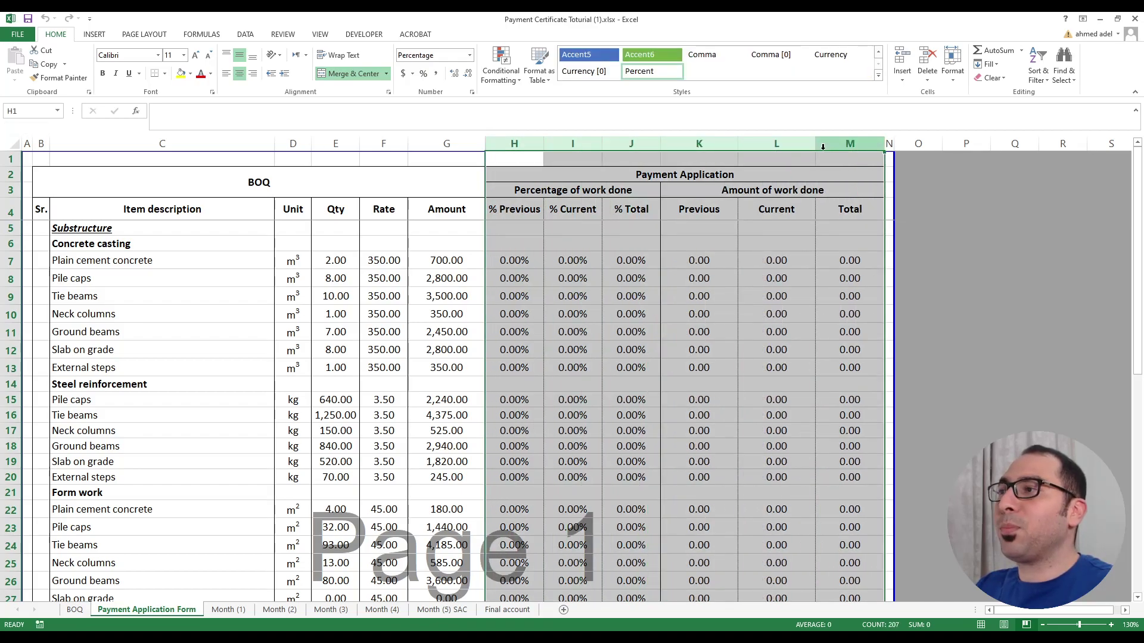
Step: Go through the column headers under Percentage of work done and Amount of work done, including both full column groups
click(558, 206)
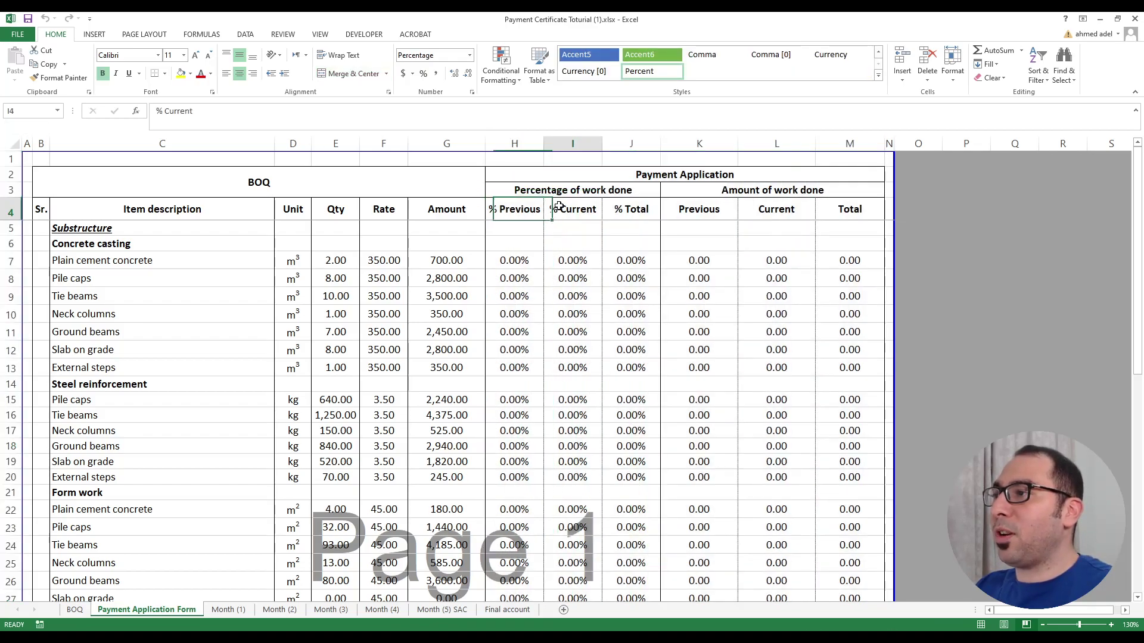
click(533, 190)
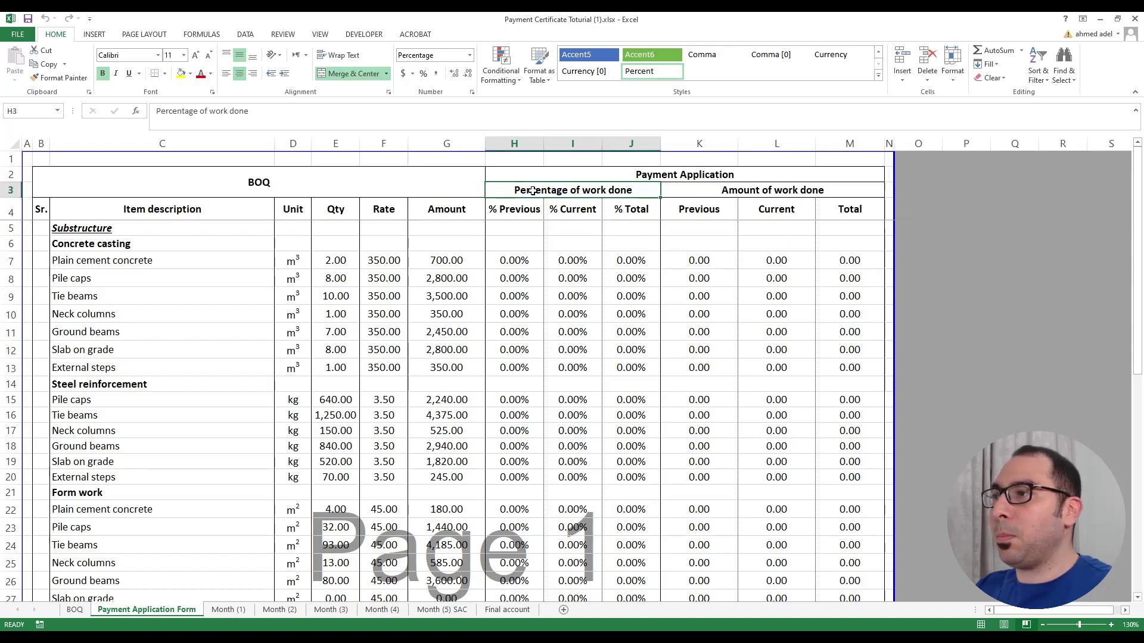
click(701, 207)
click(775, 212)
click(795, 194)
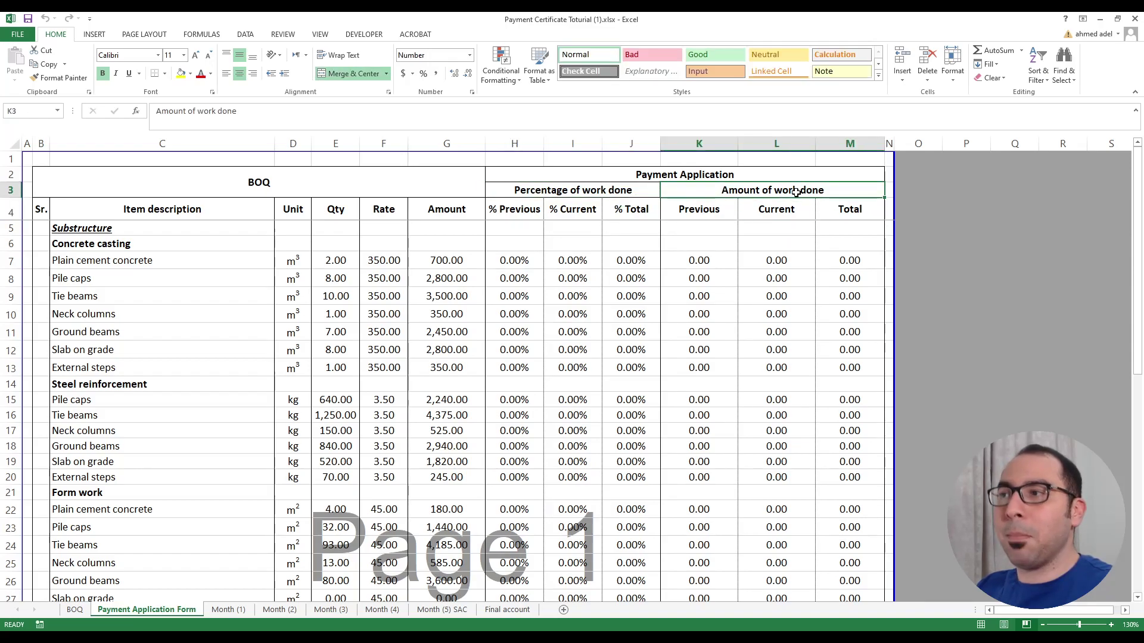
drag(512, 143, 613, 137)
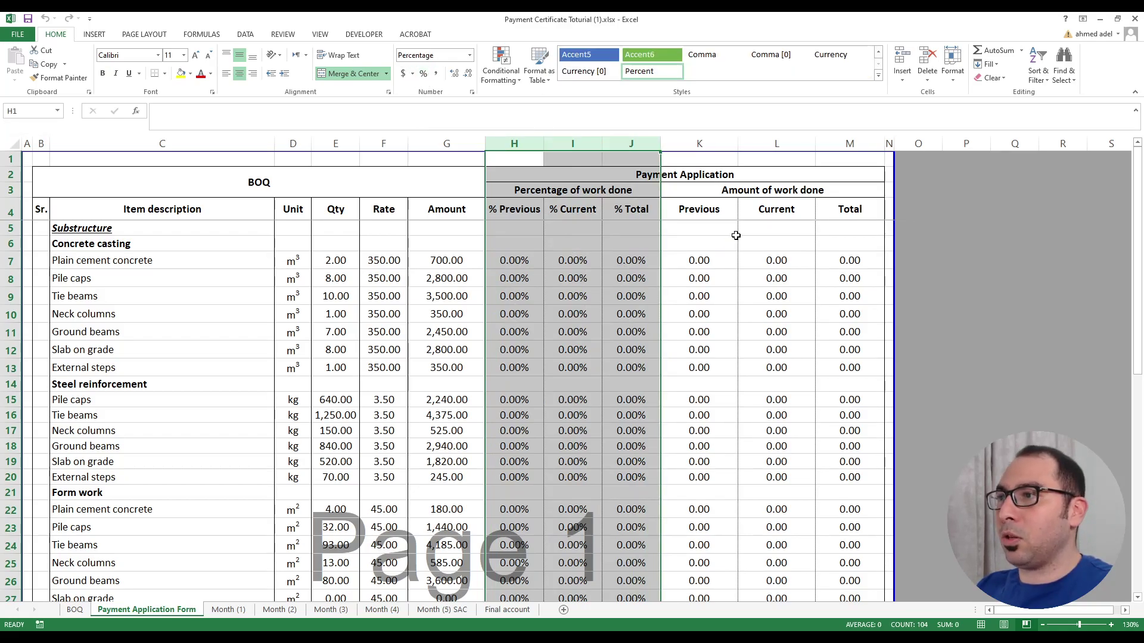
drag(699, 144, 825, 137)
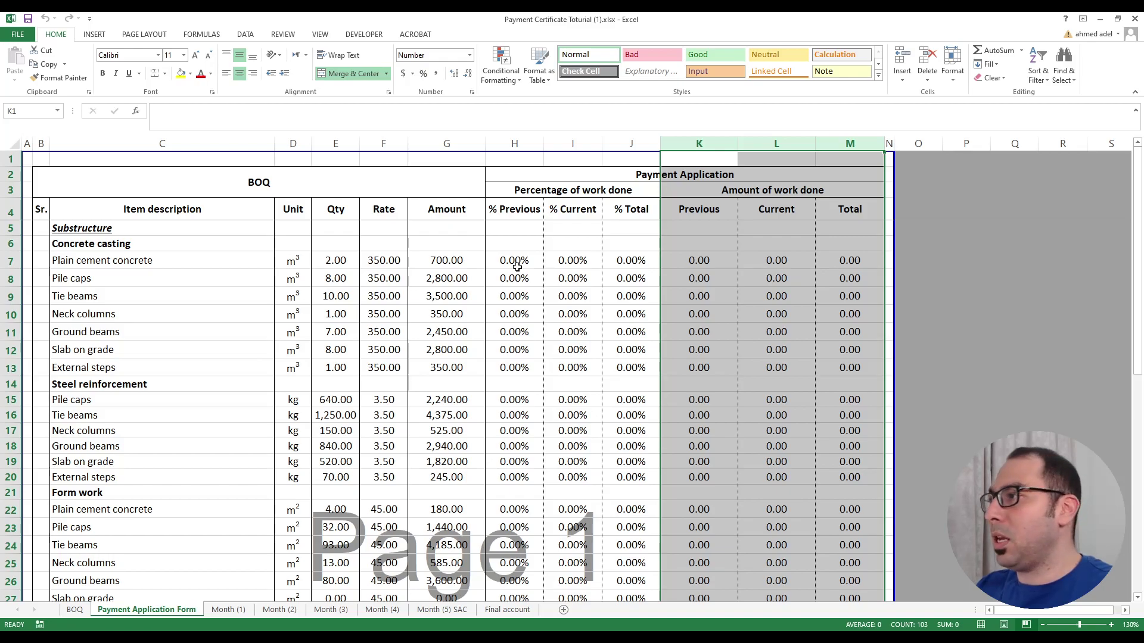
Step: Review the BOQ entries of the Plain cement concrete row in Concrete casting, from description, unit, quantity and rate to the amount formula
click(11, 260)
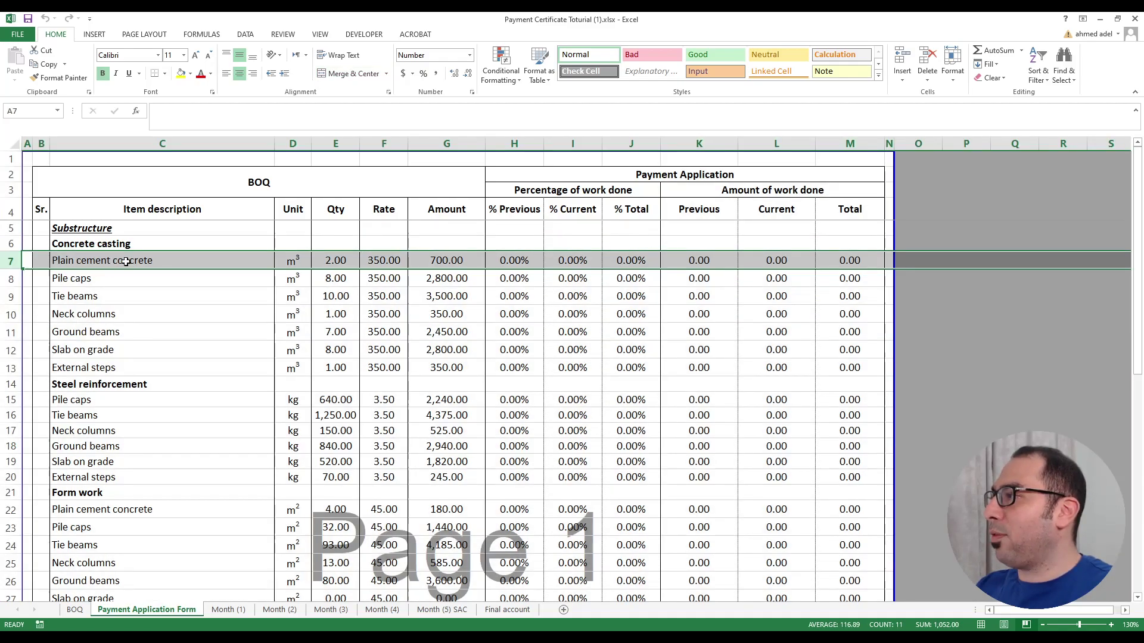
click(126, 262)
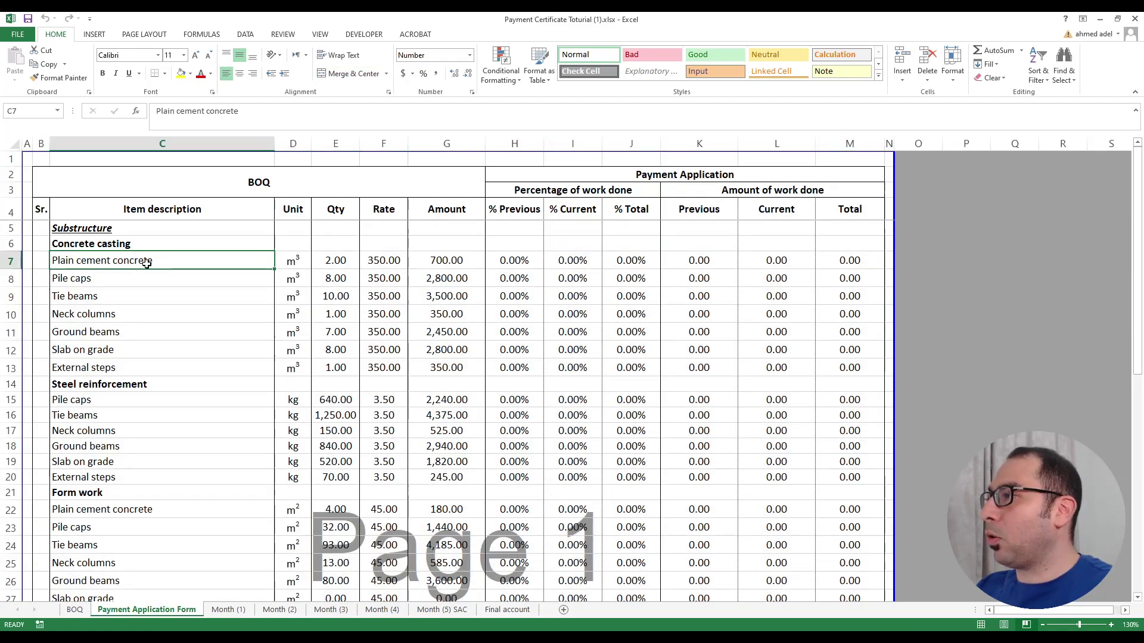
click(292, 261)
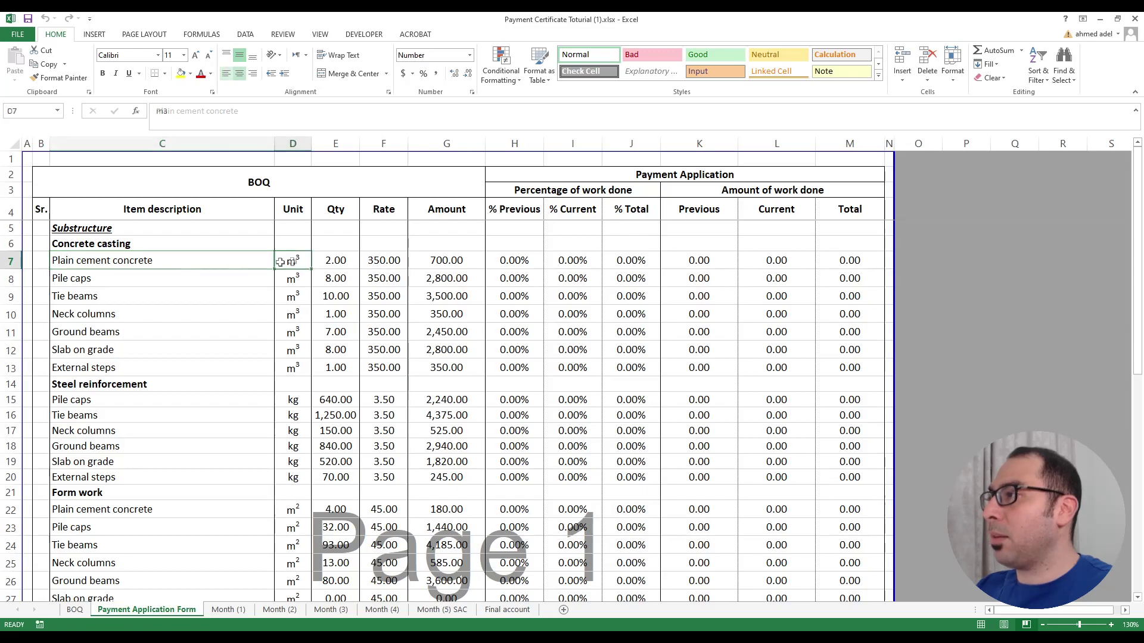
click(339, 260)
click(381, 261)
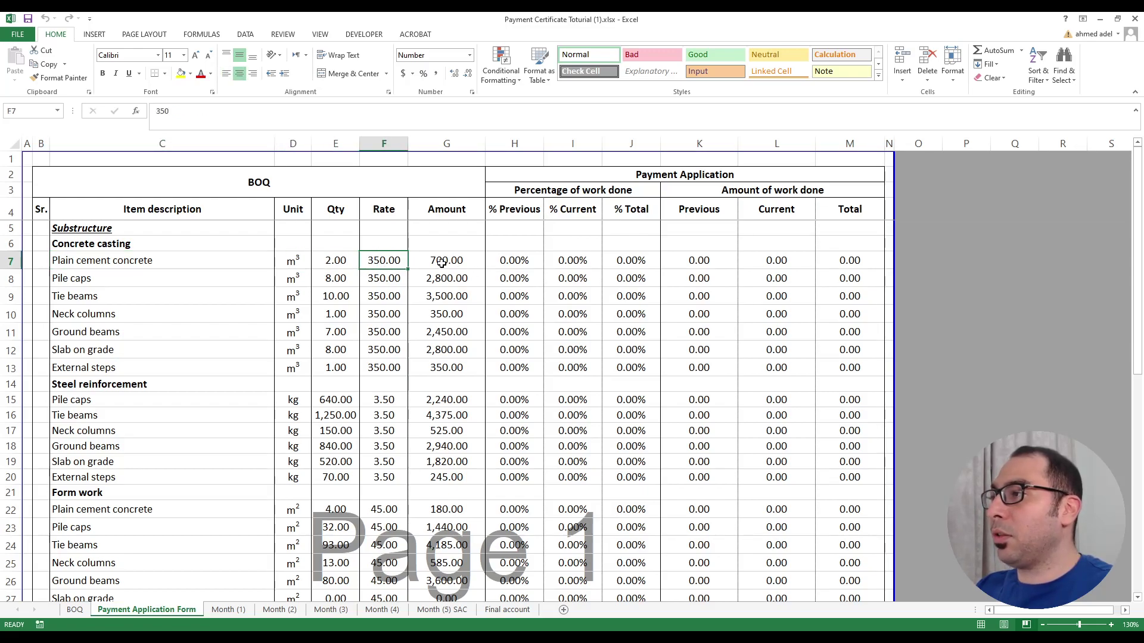
click(441, 263)
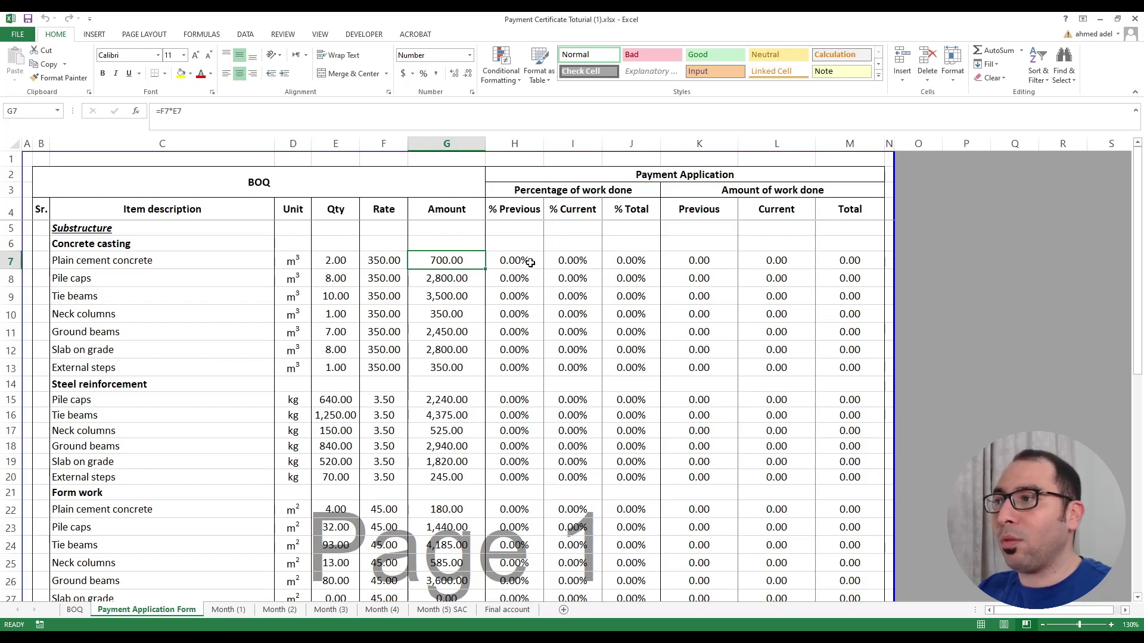
Step: Examine the % Total, % Current and % Previous cells of the Plain cement concrete row alongside its item description
click(636, 262)
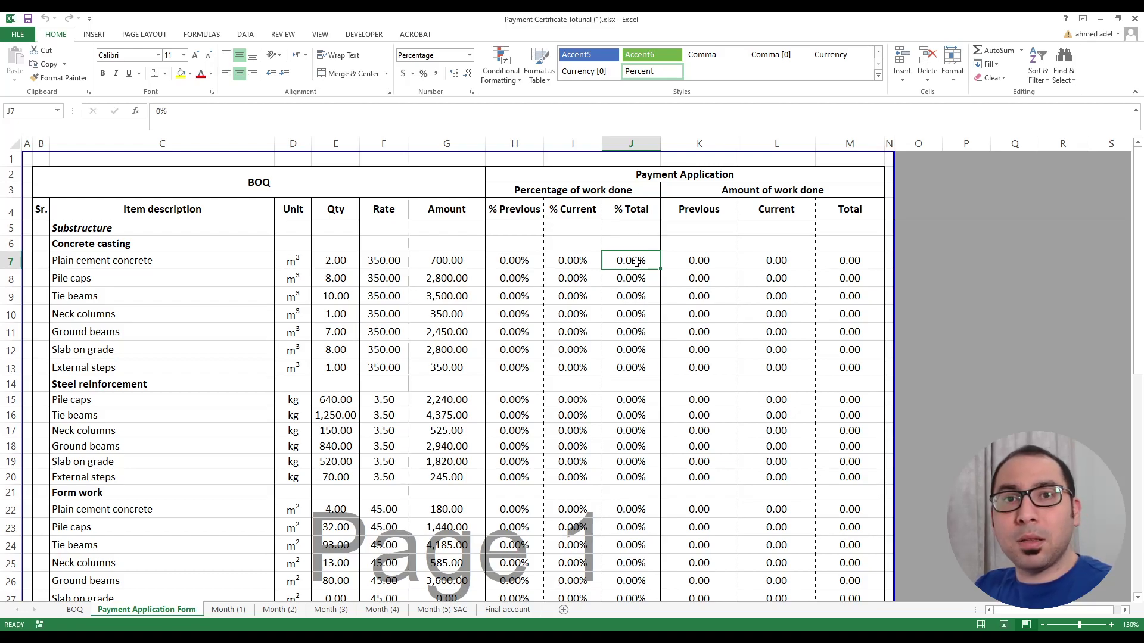
click(163, 261)
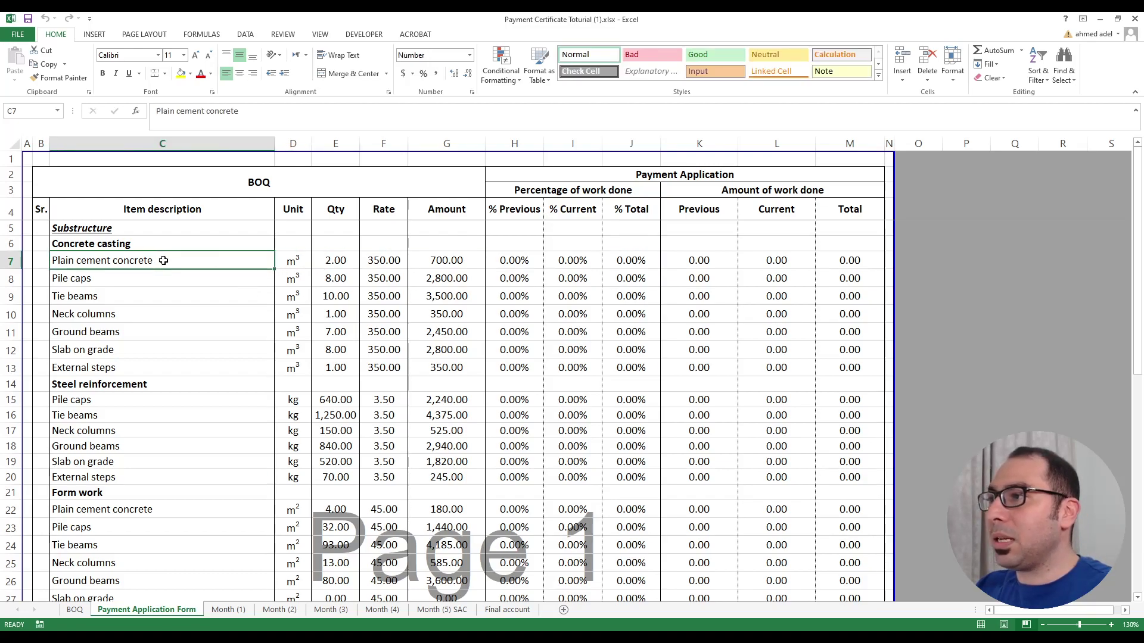
click(624, 261)
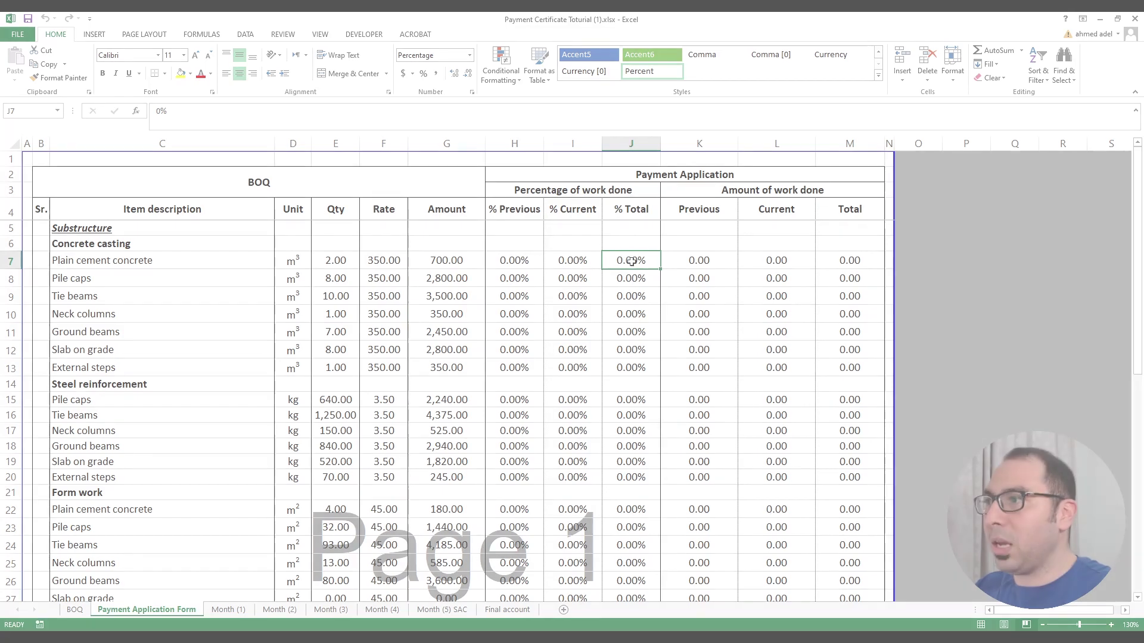
click(573, 262)
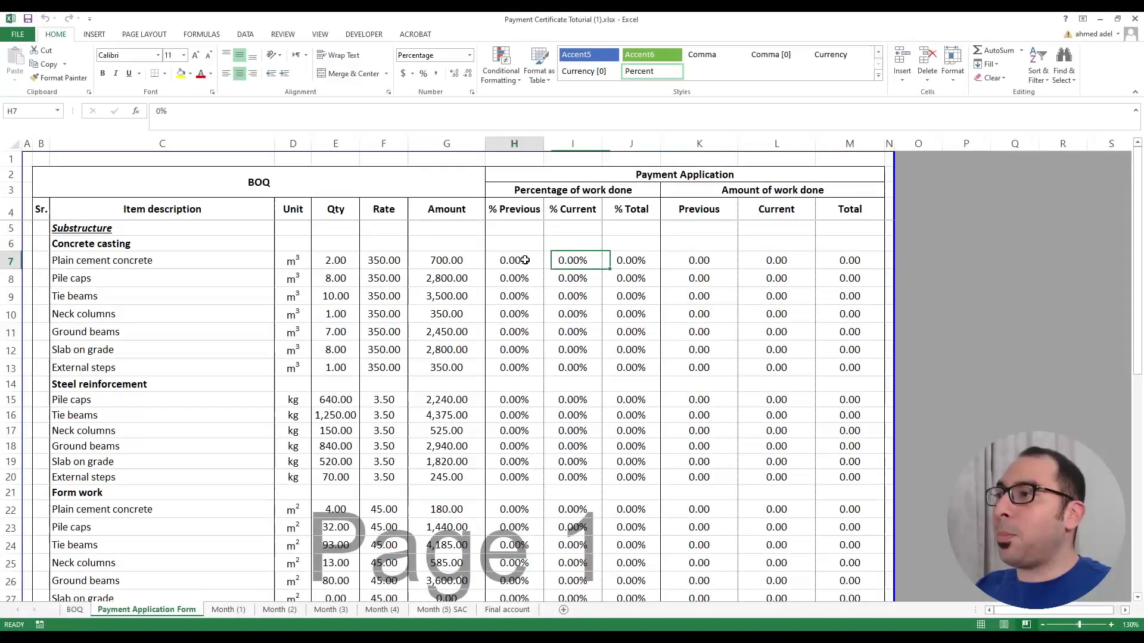
click(514, 262)
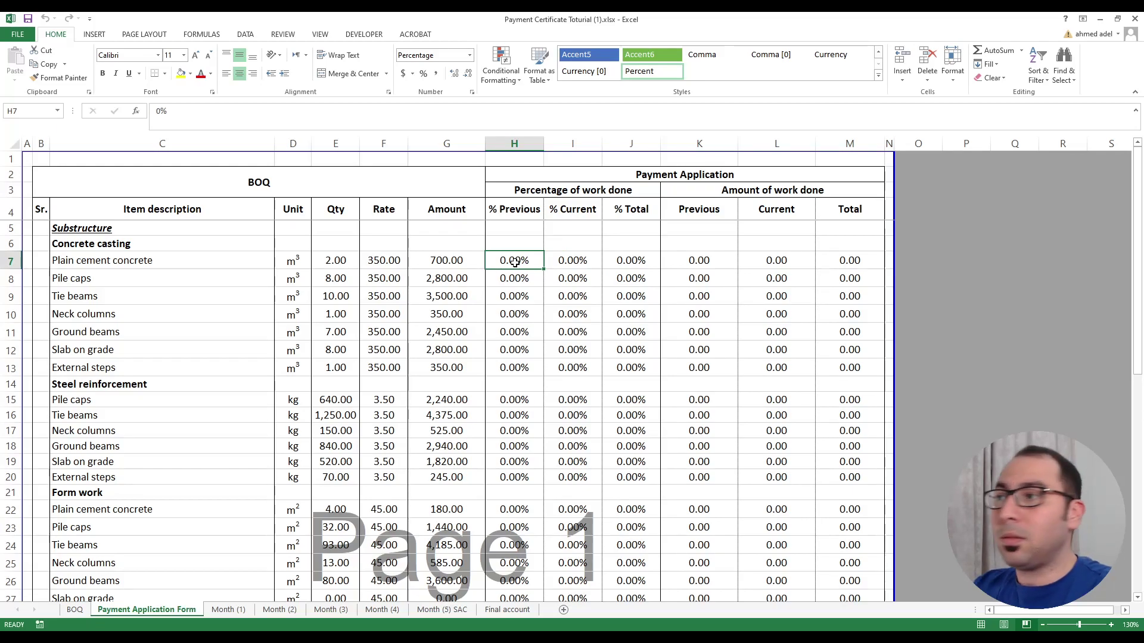
click(257, 266)
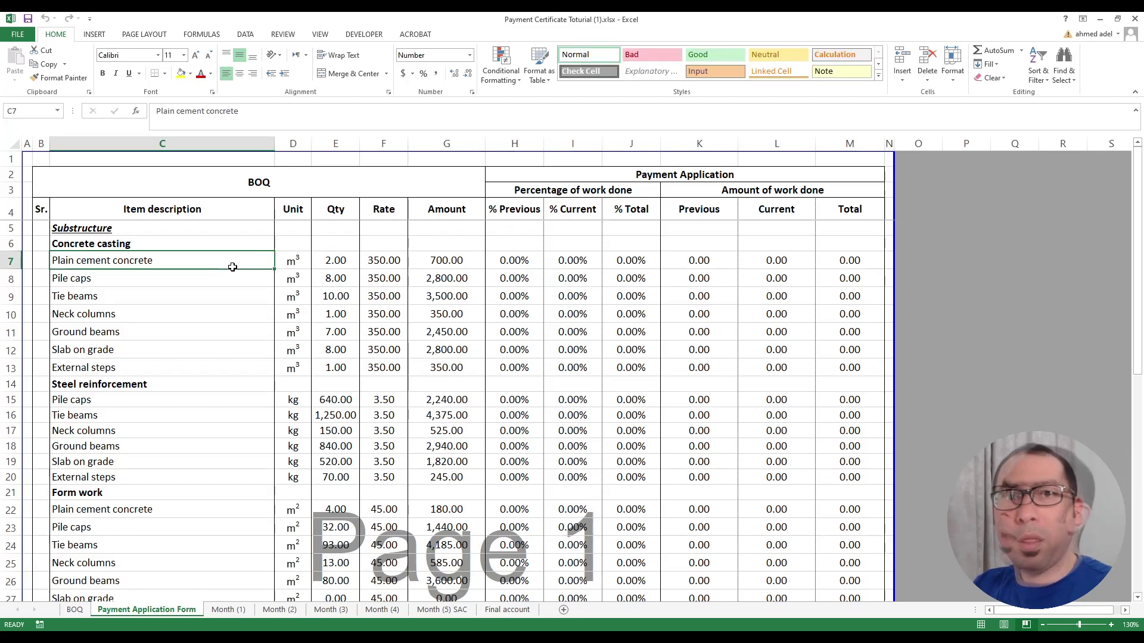
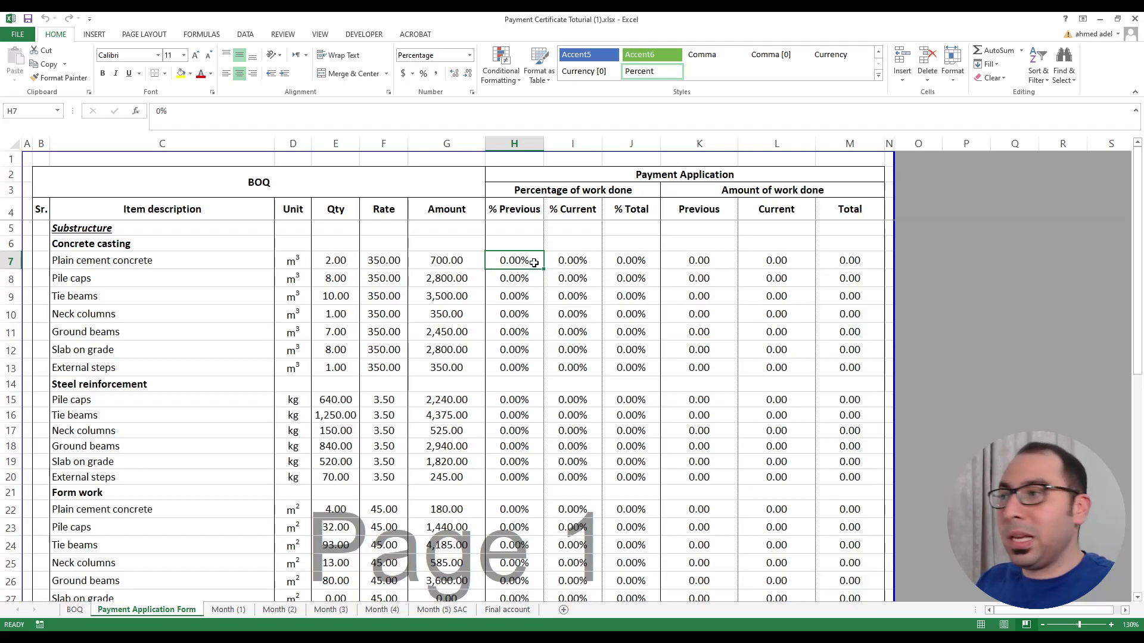
Step: Relate the % Previous, % Current and % Total headers to the total percentage cell J7 of Plain cement concrete
click(630, 262)
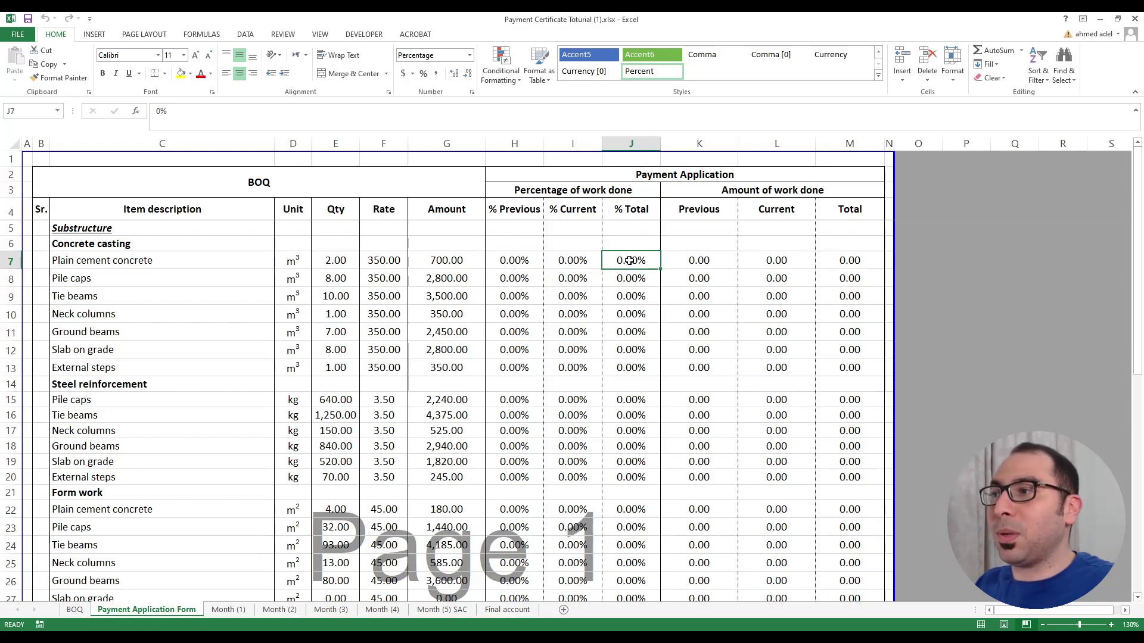
click(512, 212)
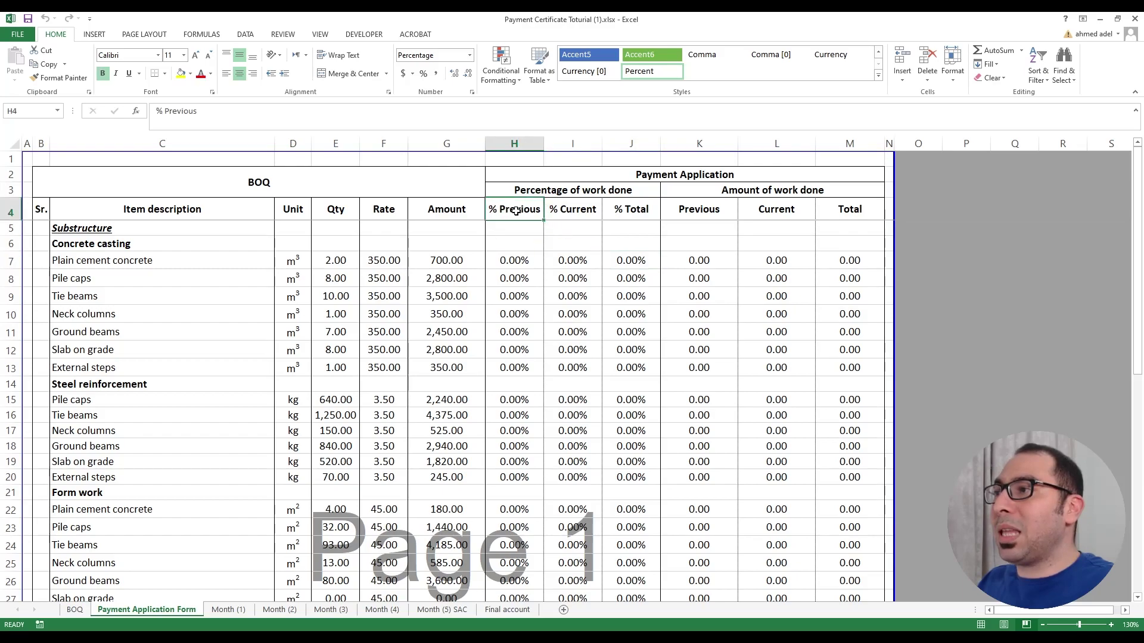
click(629, 214)
click(632, 260)
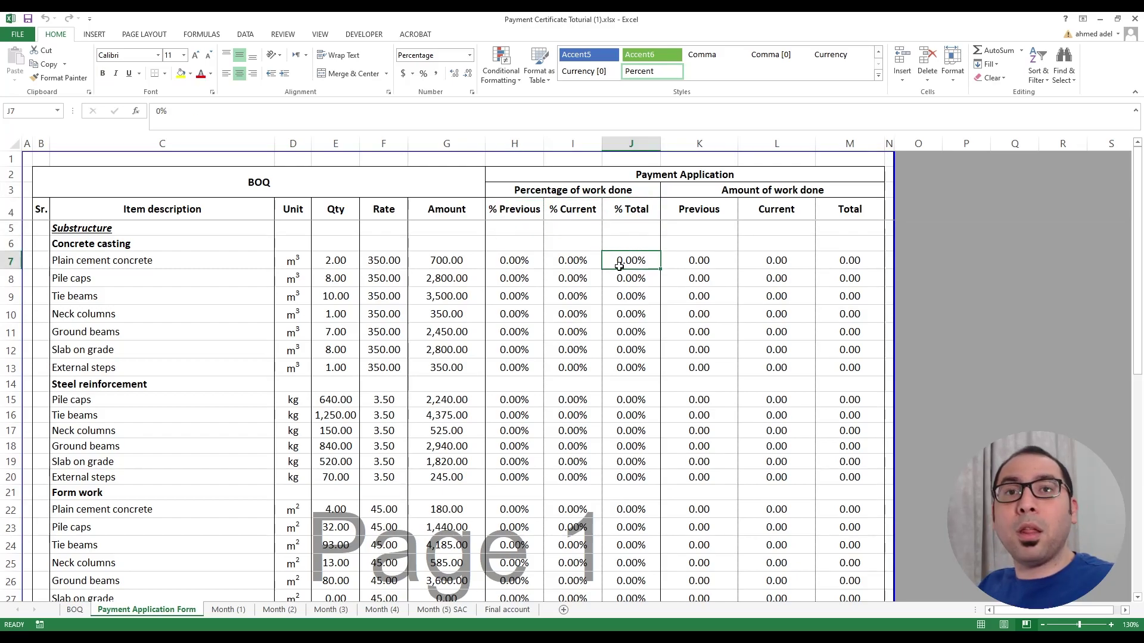
click(514, 212)
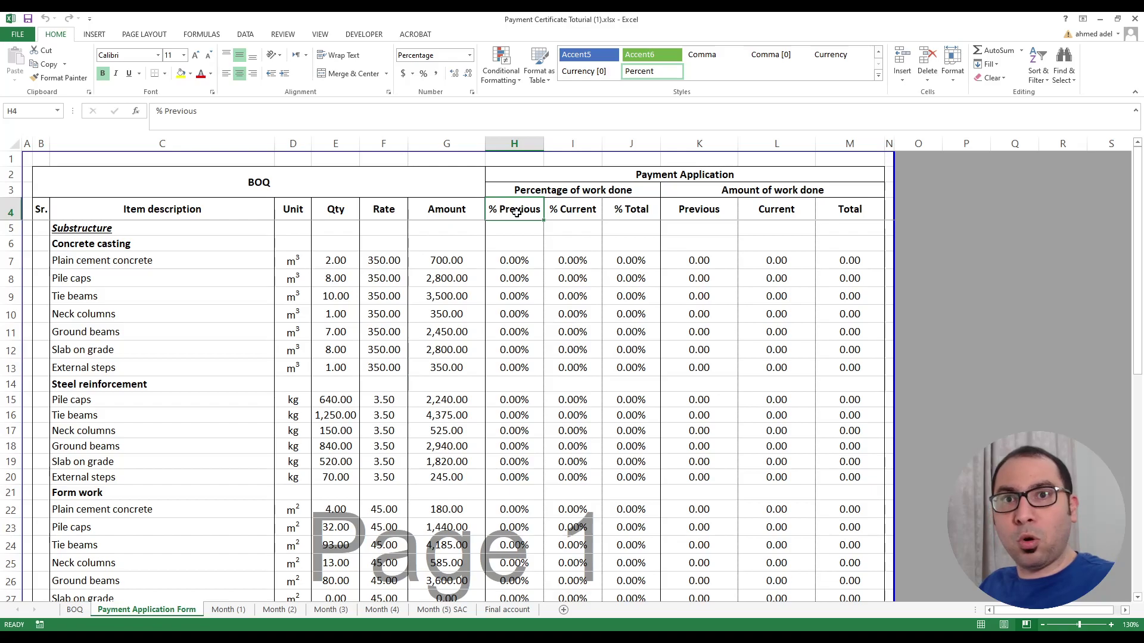
click(573, 210)
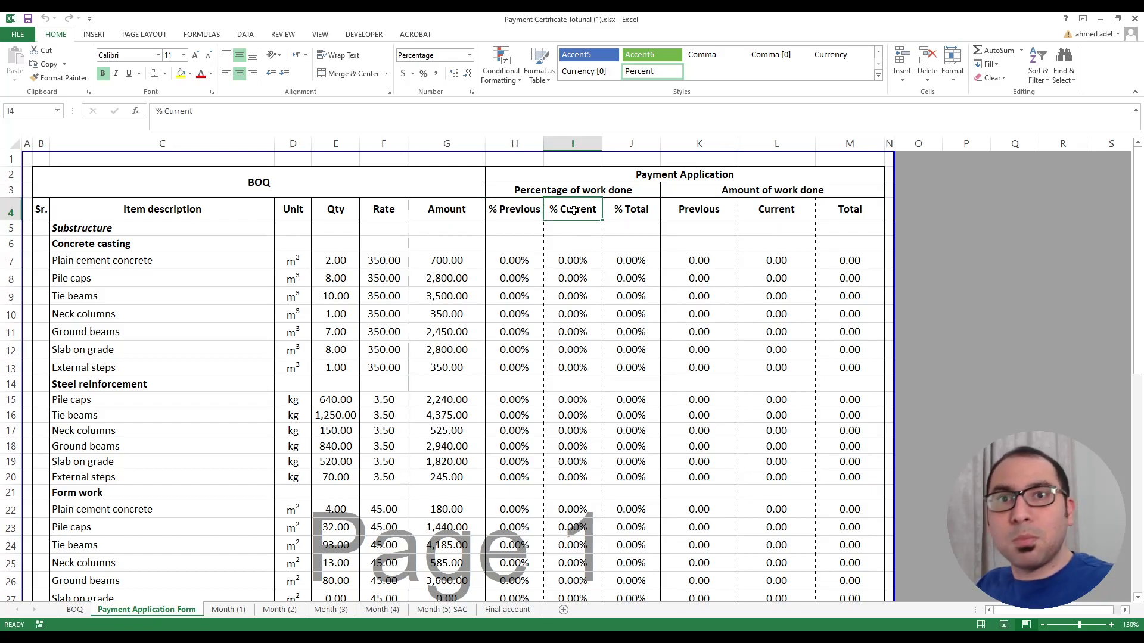
click(632, 262)
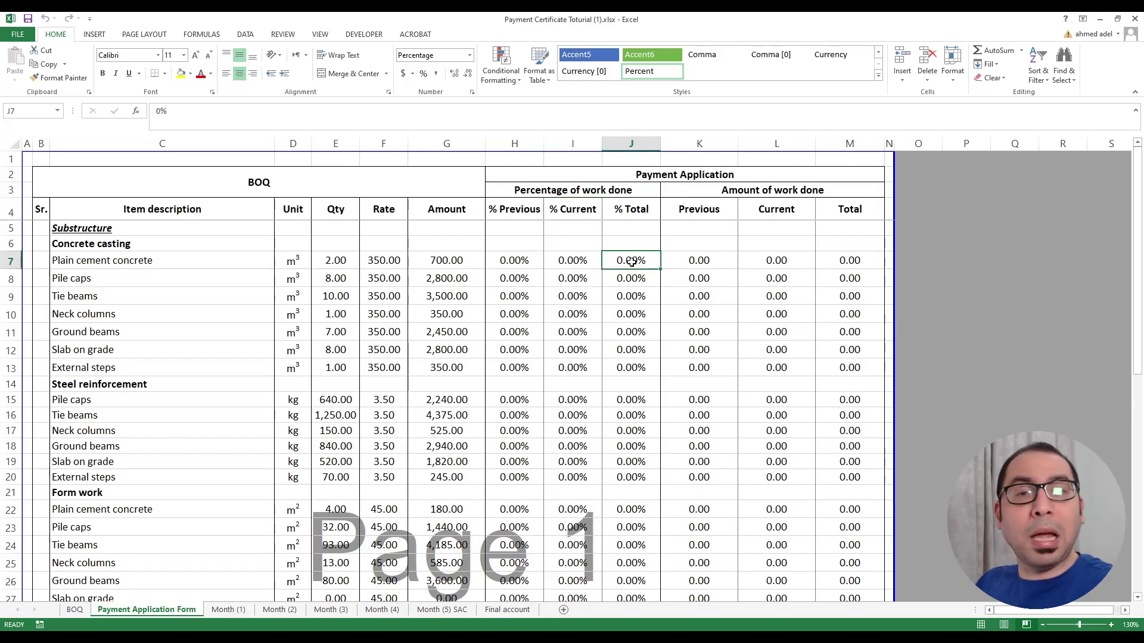
Step: Inspect the % Current formula in I7 and the % Previous entry in H7 for Plain cement concrete
click(523, 260)
click(568, 258)
double_click(568, 259)
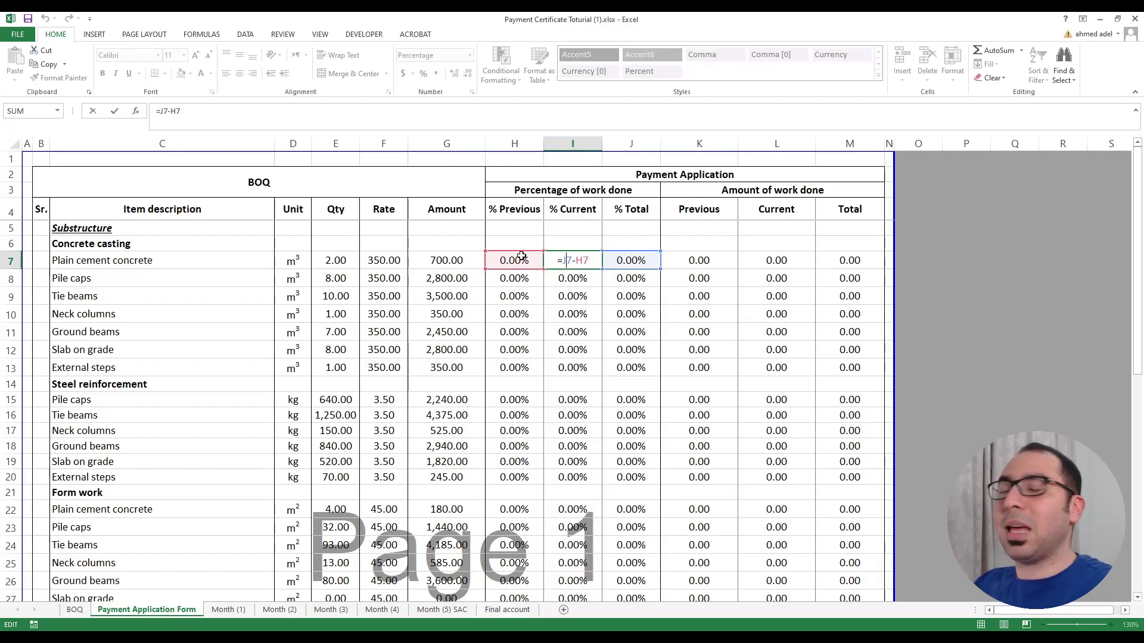
key(Escape)
click(499, 259)
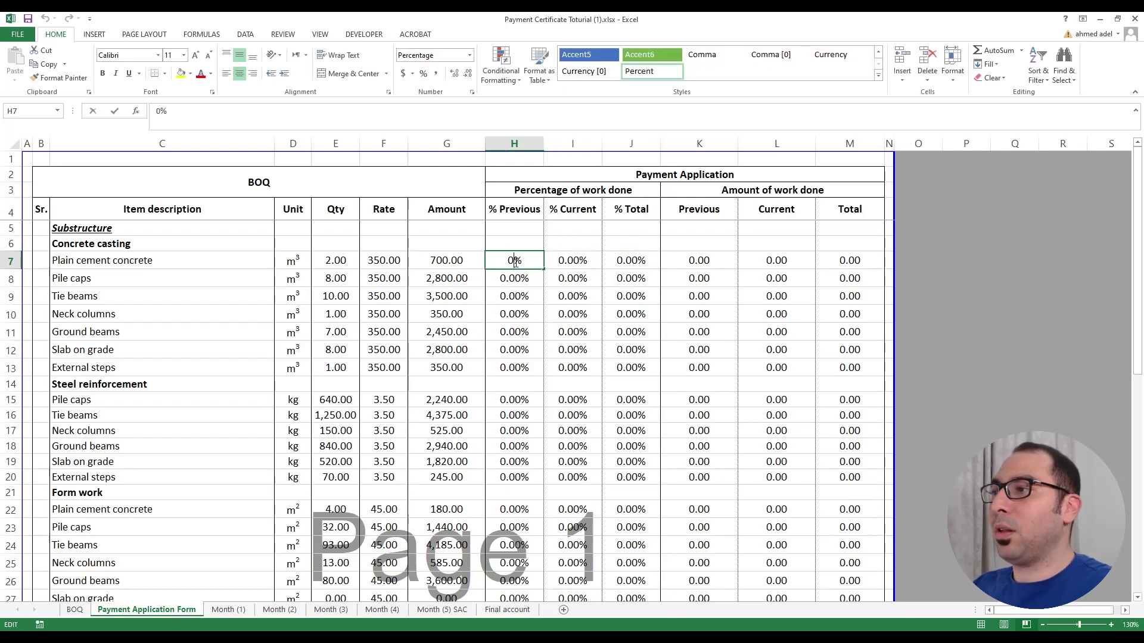
double_click(533, 259)
key(Escape)
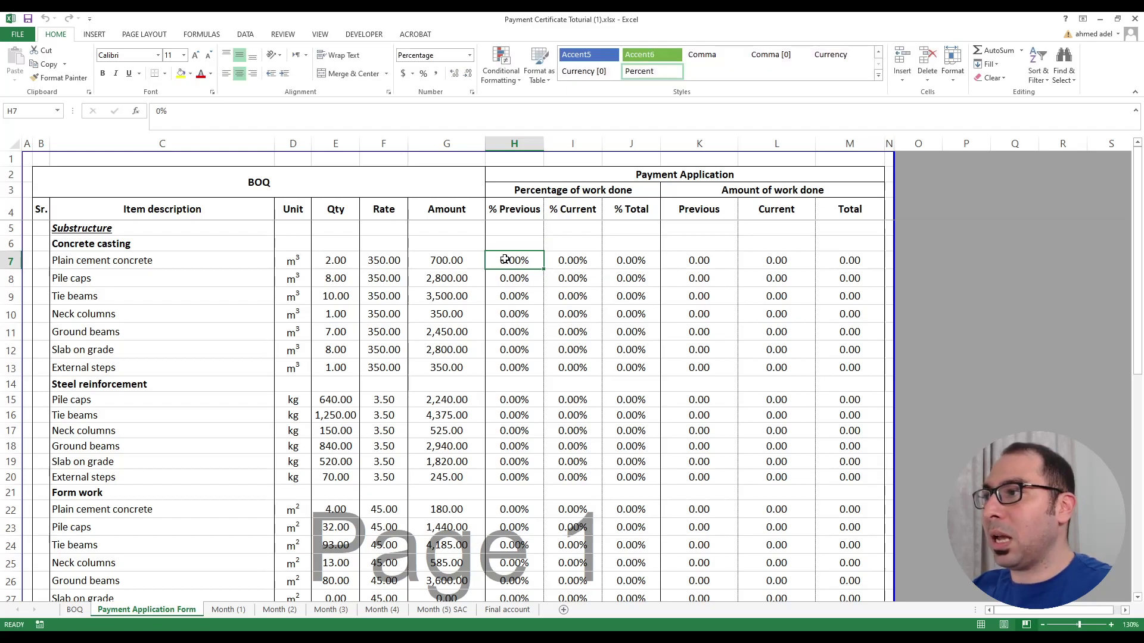
Step: Check how the % Current formula in I7 refers to the % Total and % Previous cells of its row
click(628, 260)
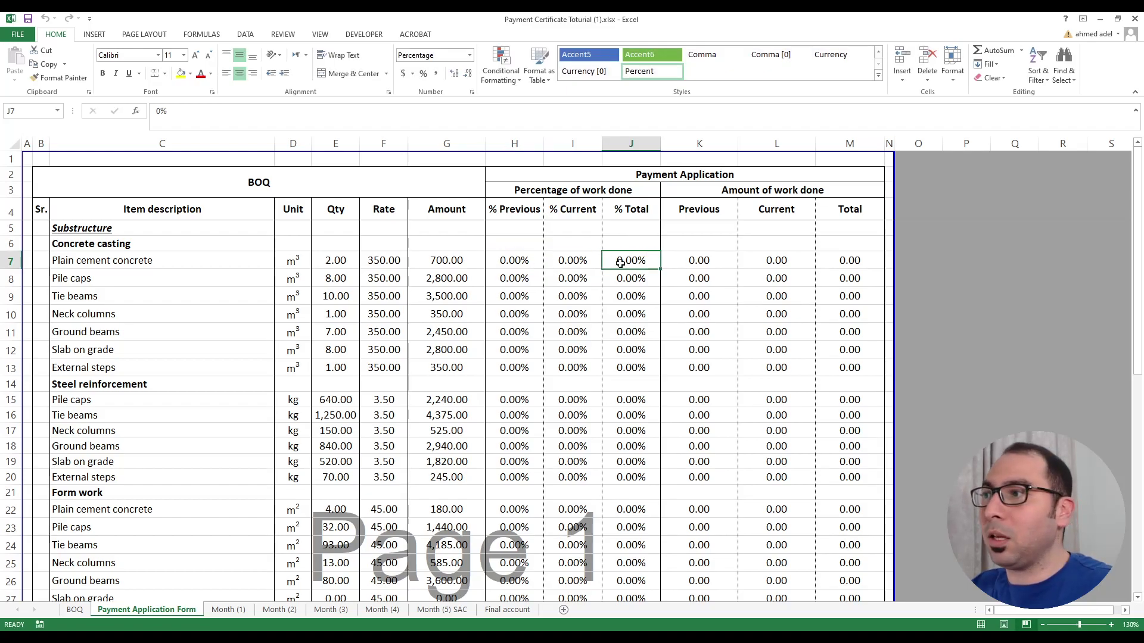
click(574, 260)
text(=J7-H7)
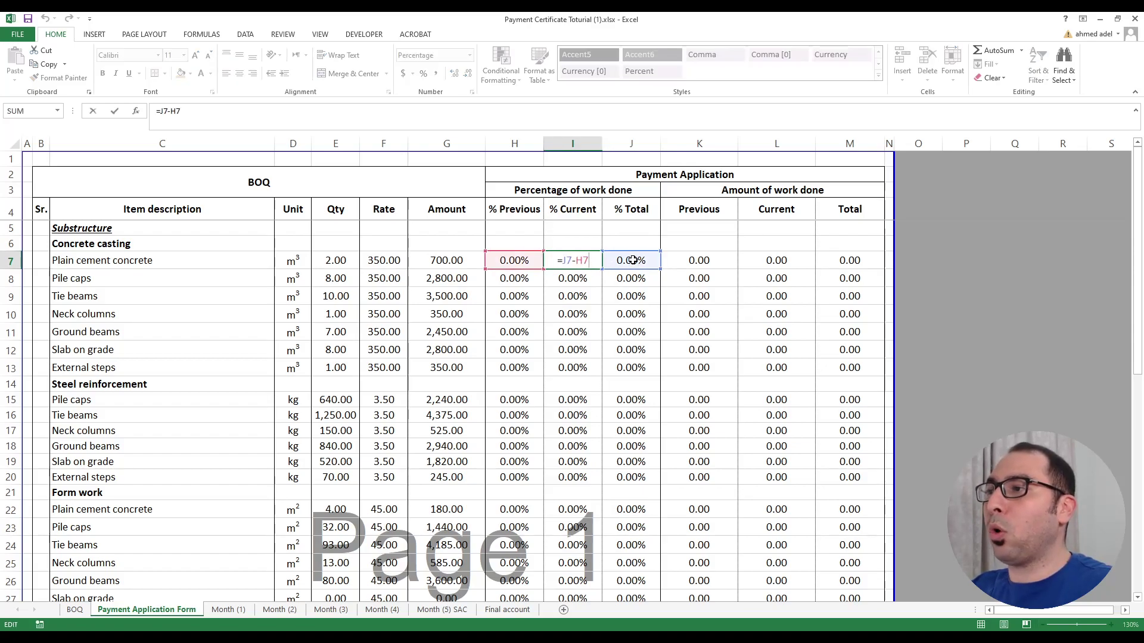
key(ctrl+Return)
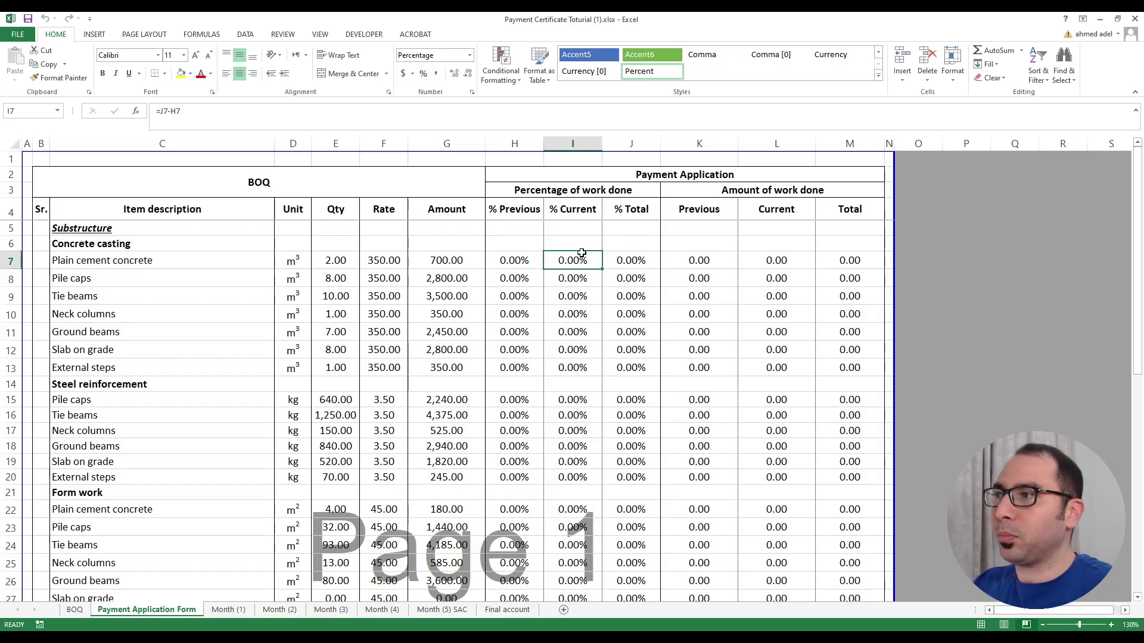
Step: Examine the work done percentages in columns H to J from row 7 down to the total amount row
drag(504, 260, 623, 260)
scroll(589, 280, down, 9)
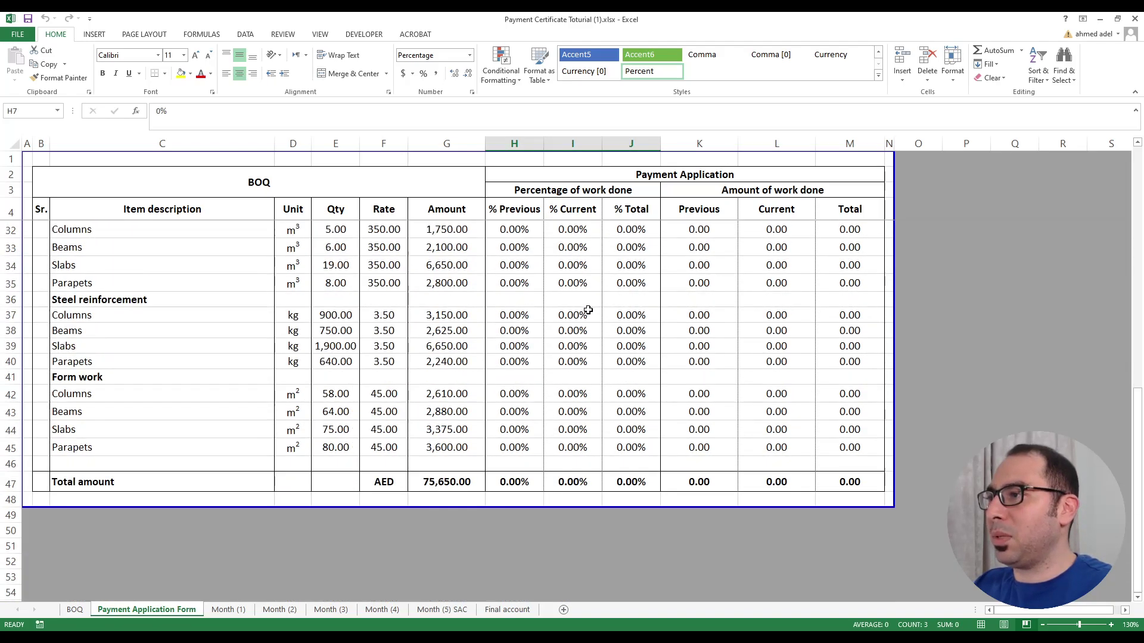
scroll(588, 310, up, 10)
Step: Examine the Amount of work done columns K to M and the Plain cement concrete percentages in H7 and J7
drag(699, 144, 829, 150)
click(801, 190)
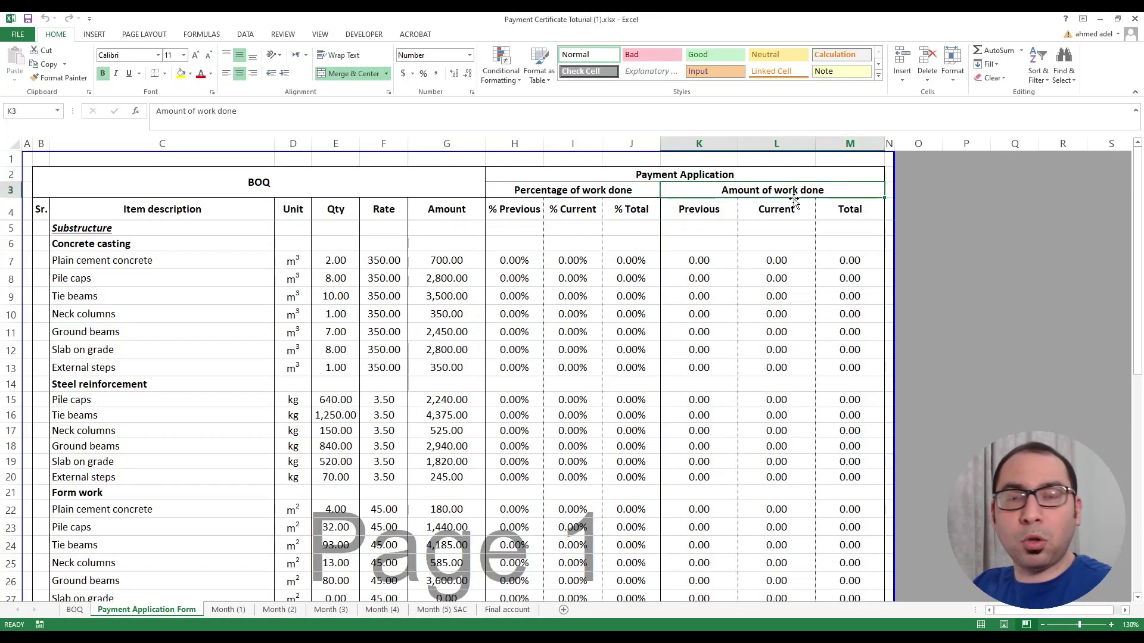
click(515, 263)
click(626, 261)
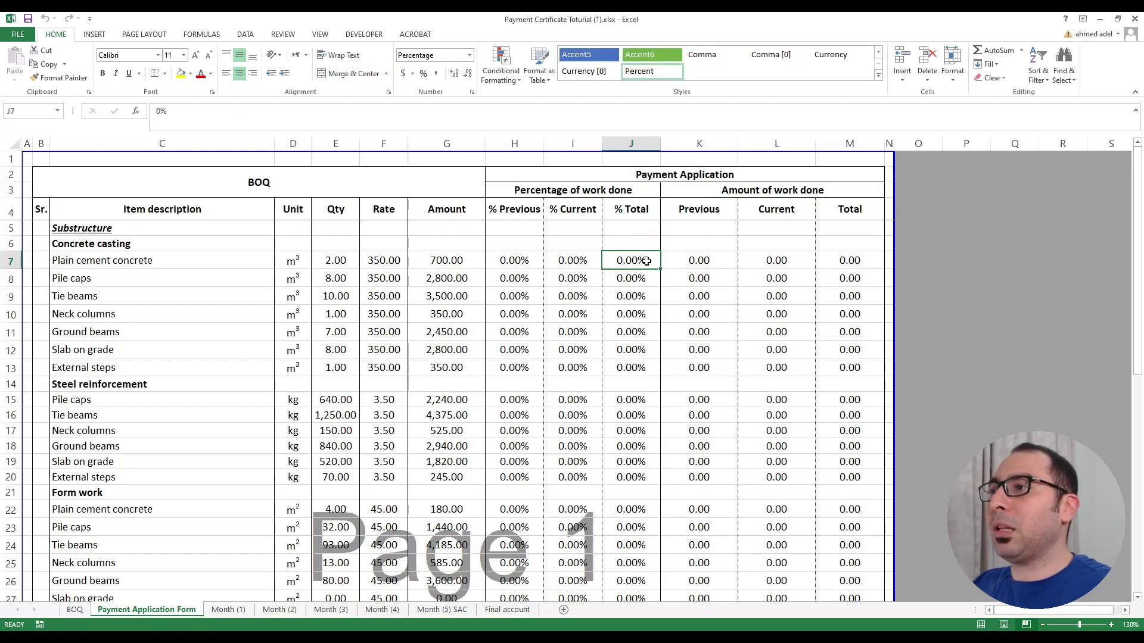
Step: Examine how the % Current formula in I7 relates to % Total and % Previous for Plain cement concrete
click(227, 262)
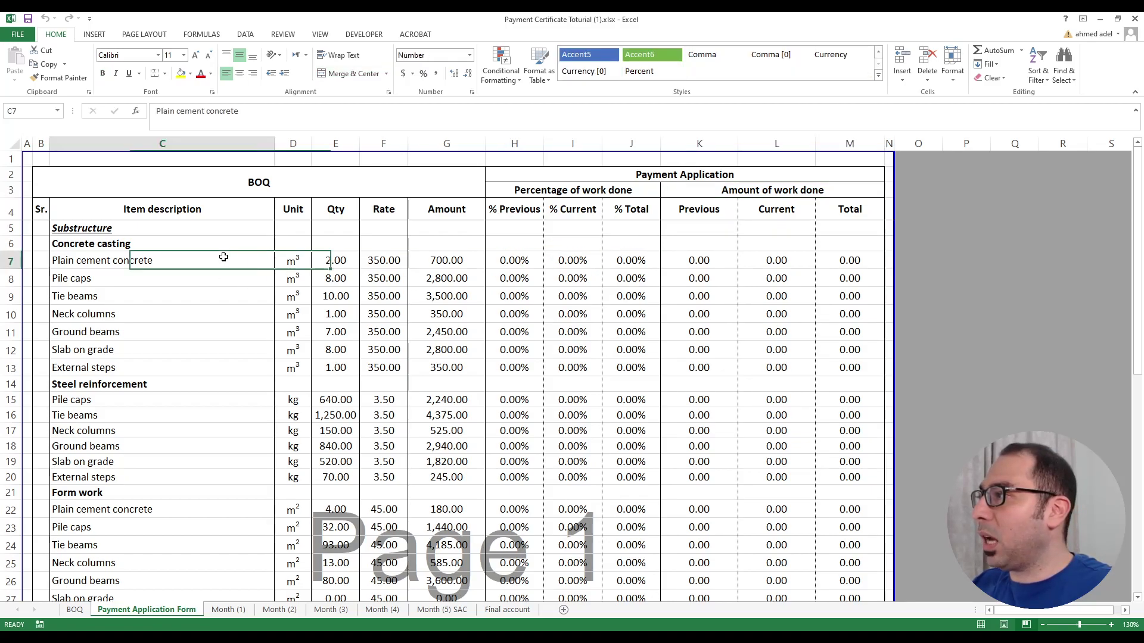
click(629, 261)
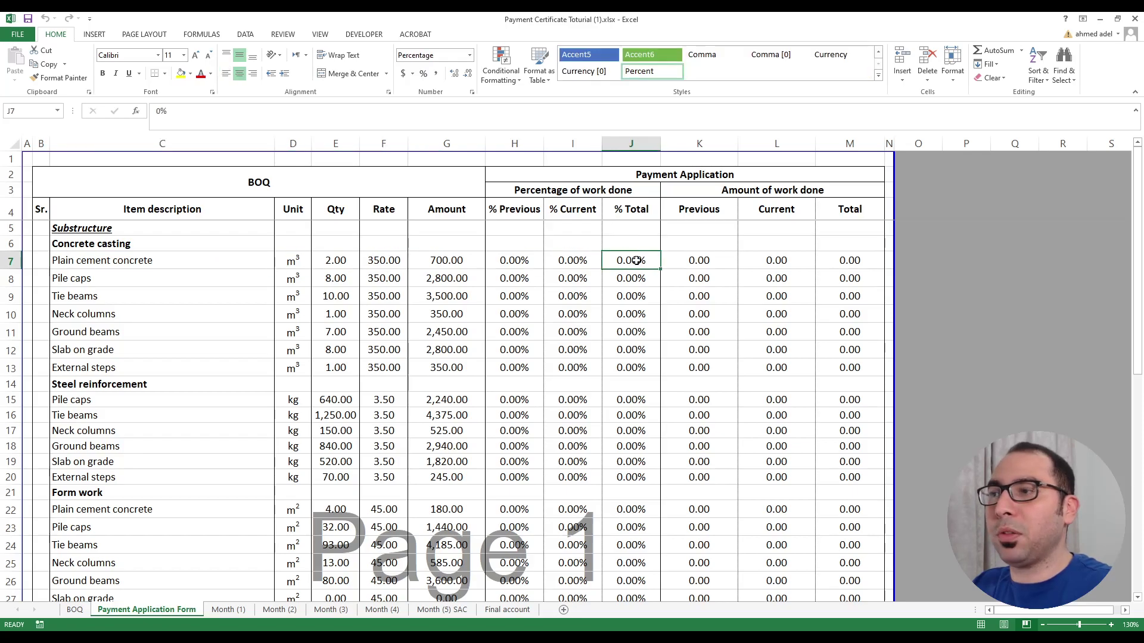
click(504, 261)
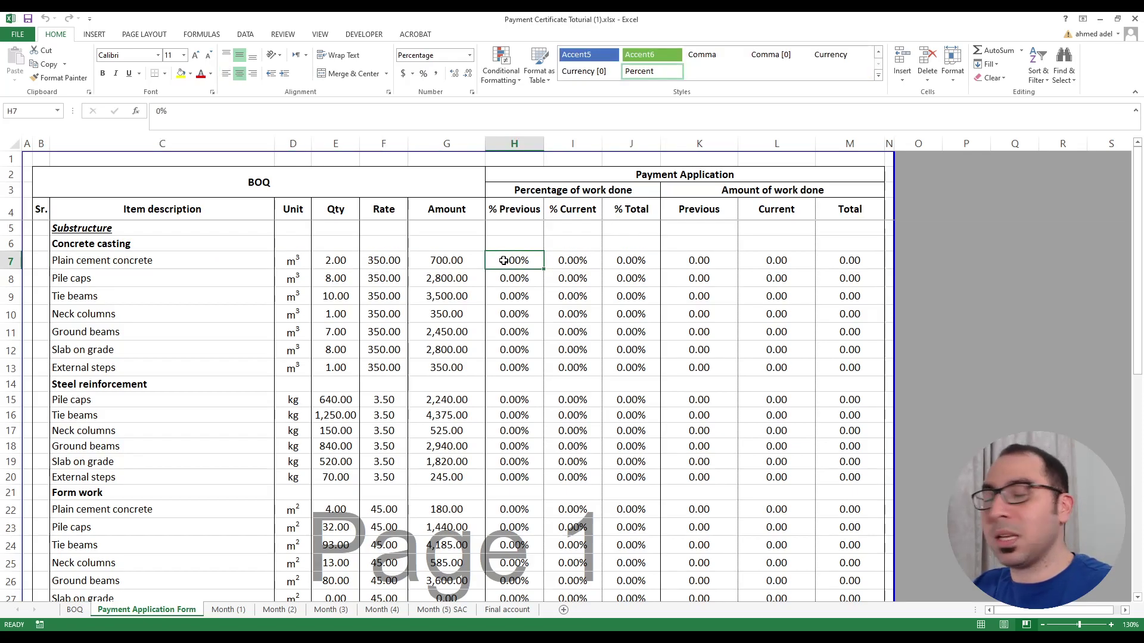
click(557, 263)
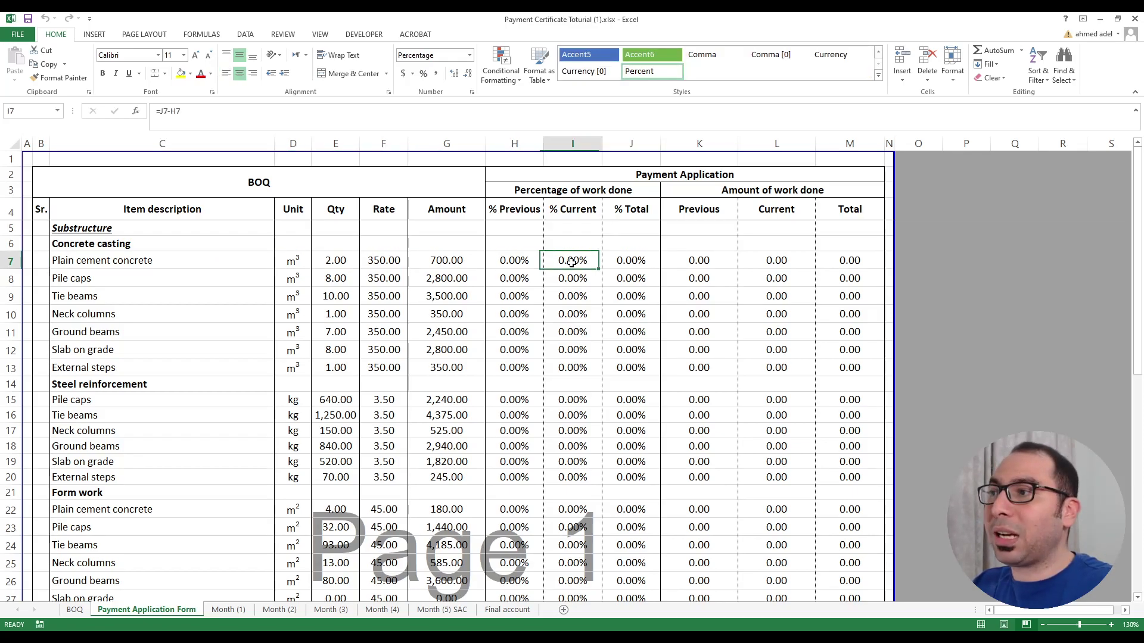
click(620, 261)
click(514, 261)
click(569, 261)
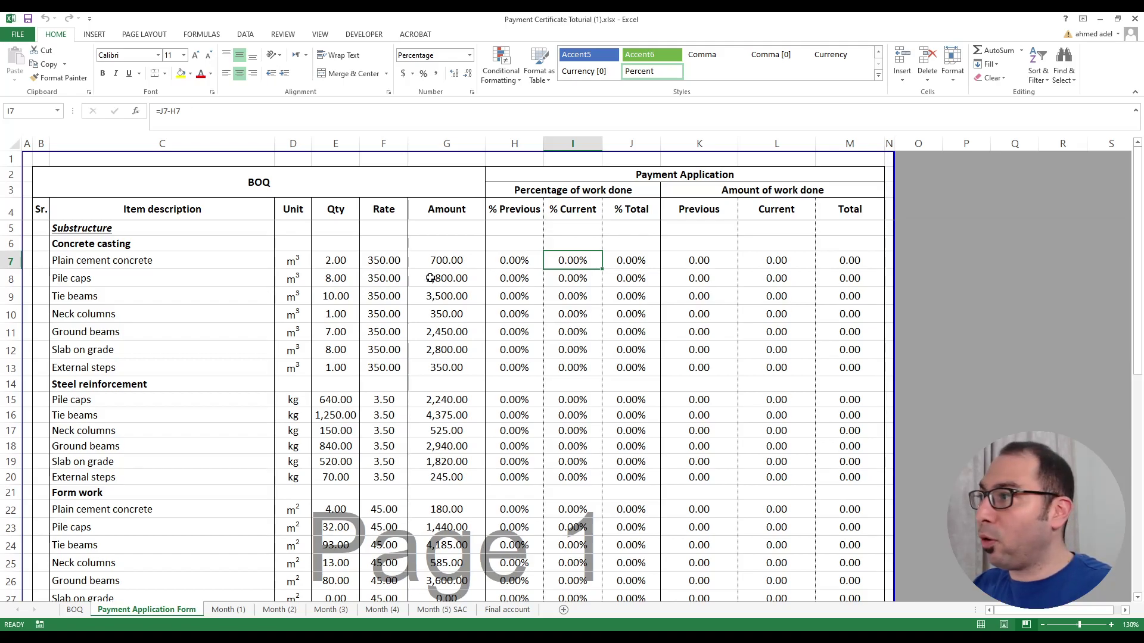
click(244, 261)
click(572, 260)
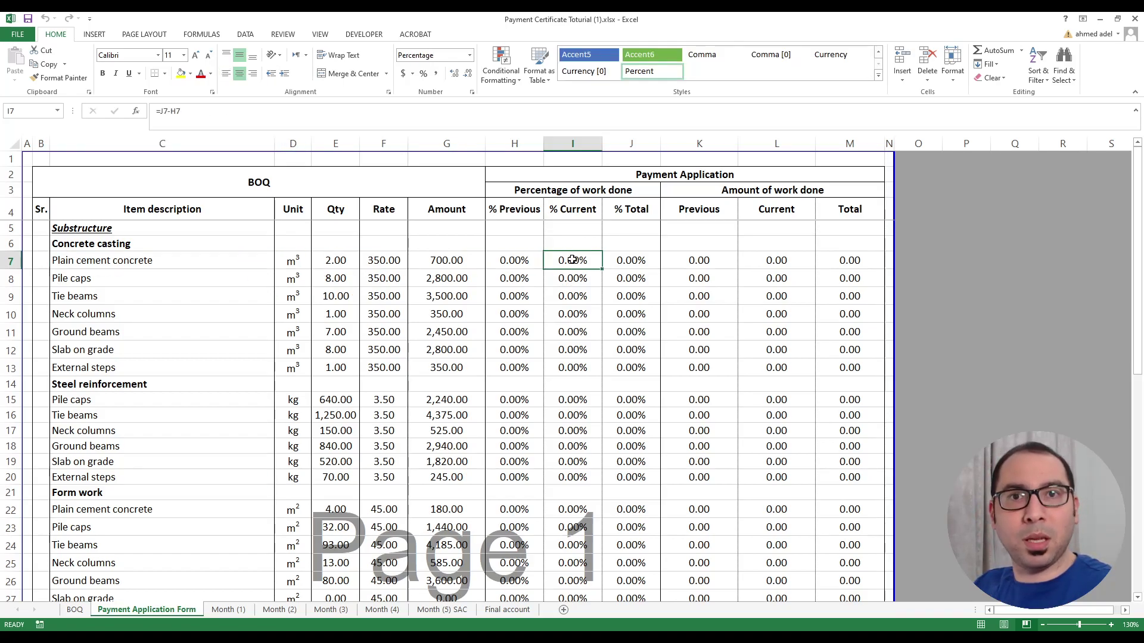
Step: Inspect the Amount formula in G7 together with the Qty in E7 and Rate in F7
click(458, 261)
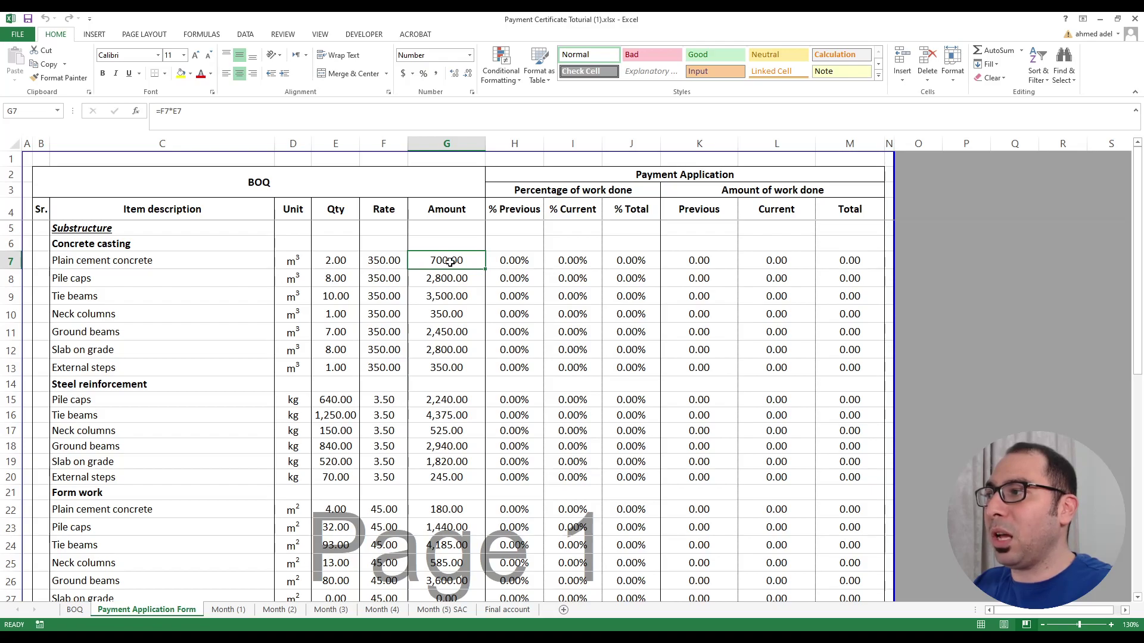
click(337, 262)
click(376, 262)
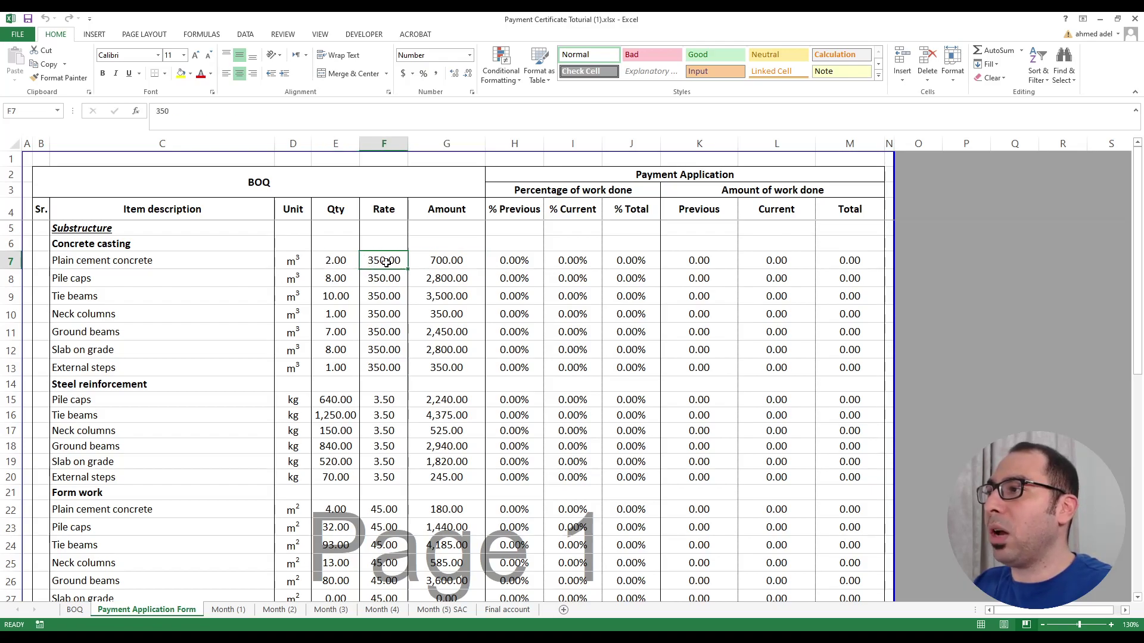
click(337, 262)
click(381, 262)
click(455, 264)
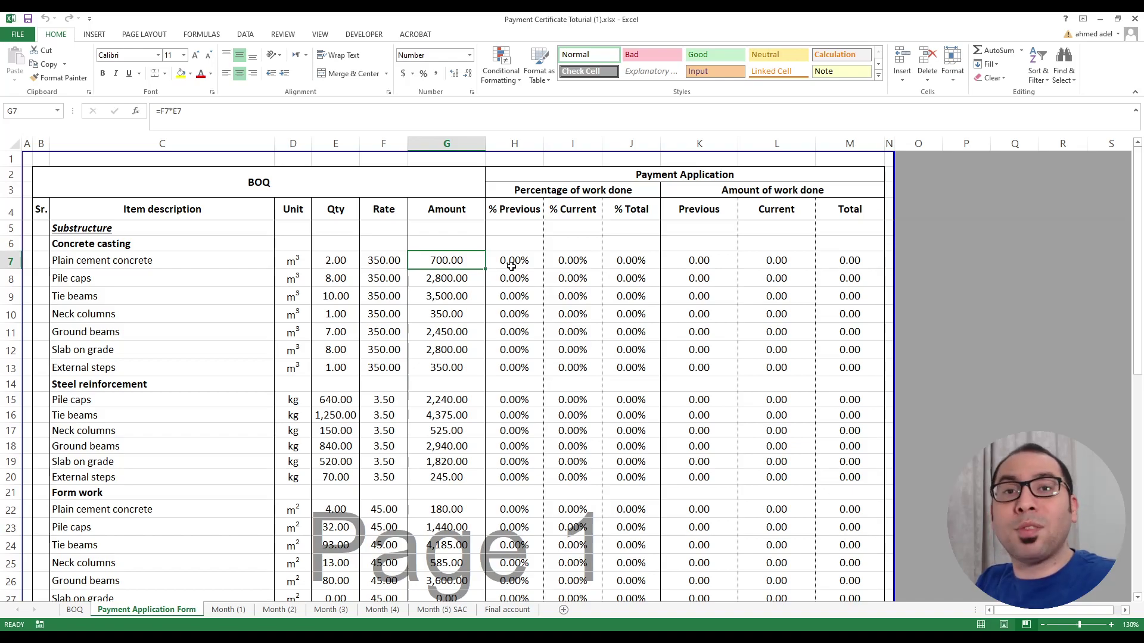
Step: Review the Plain cement concrete BOQ entry in C7:G7 alongside its work done percentages in H7:J7
drag(238, 260, 437, 271)
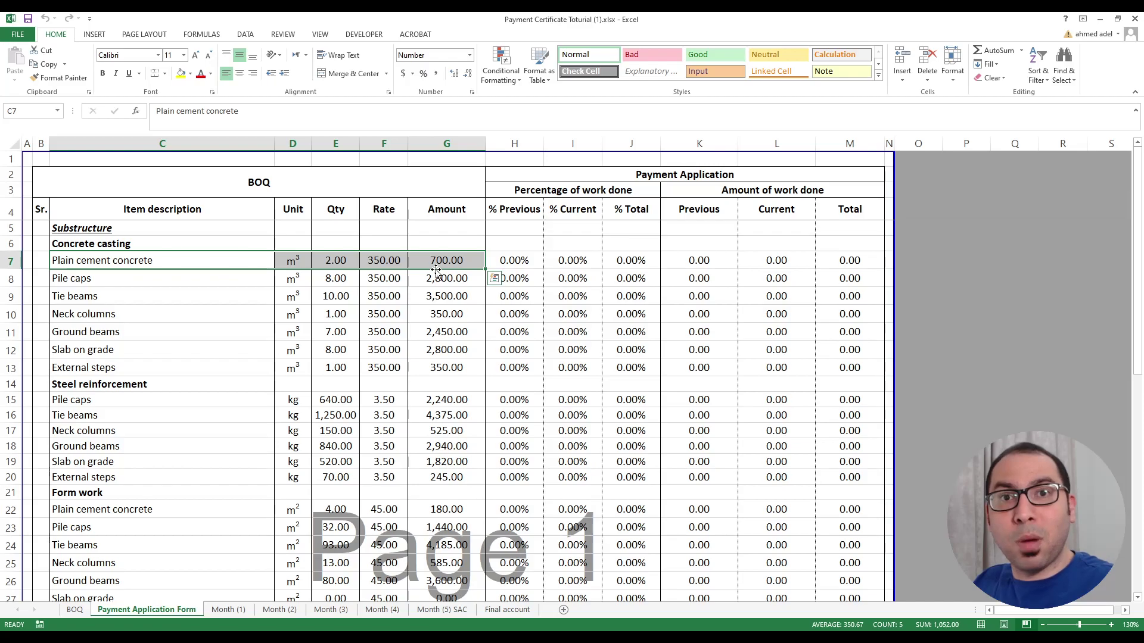
click(626, 260)
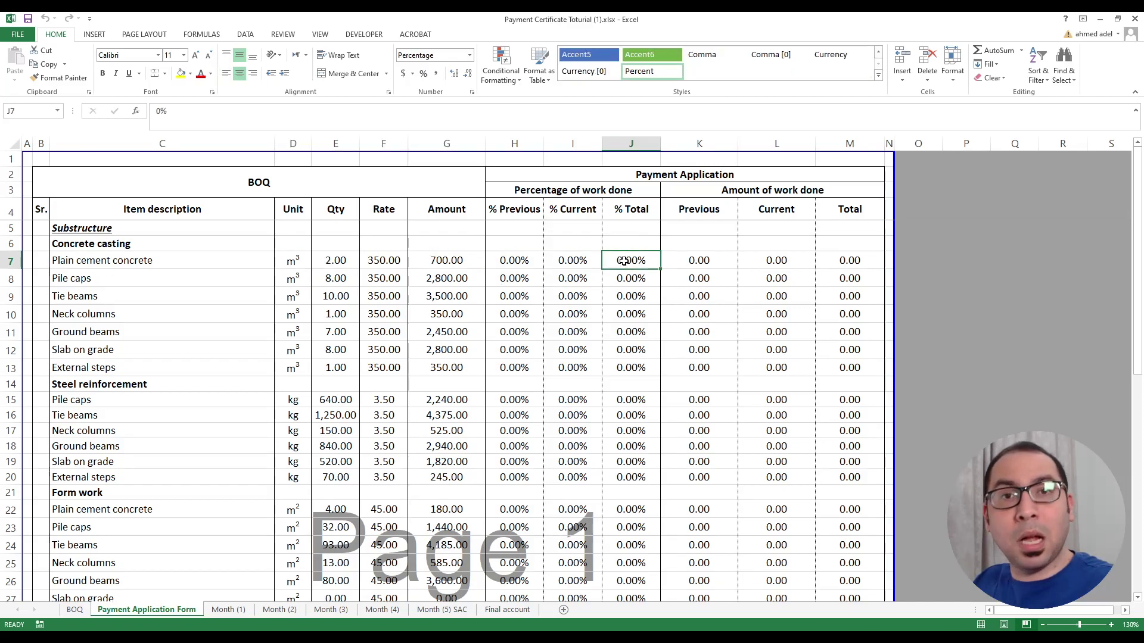
click(512, 257)
click(573, 259)
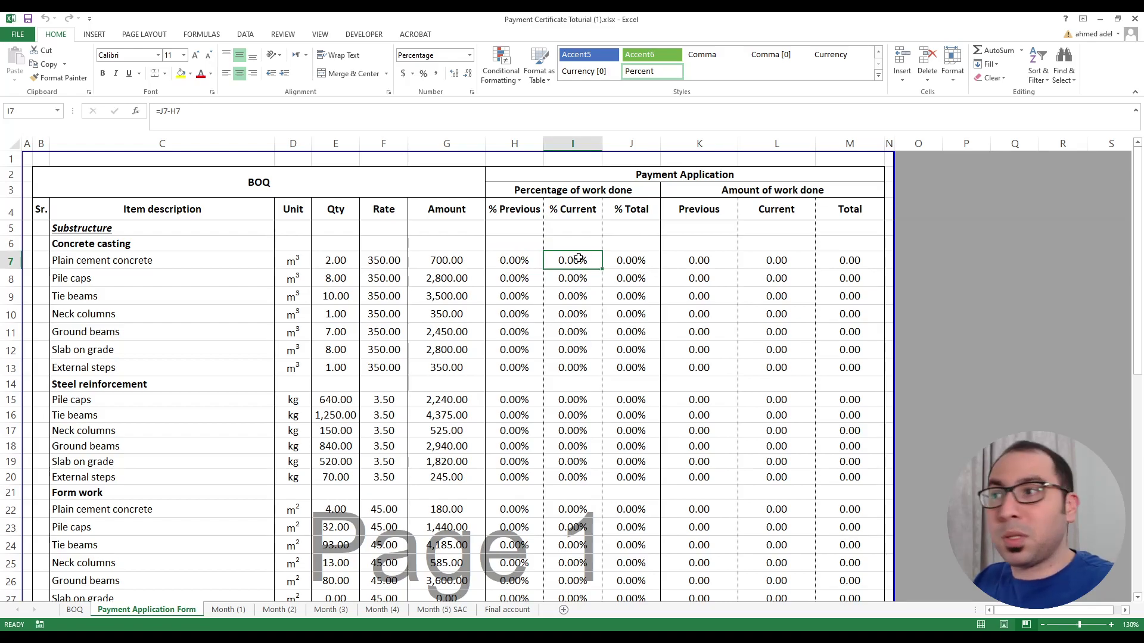
Step: Check the Previous, Current and Total amount formulas in K7, L7 and M7 against their percentages and the BOQ amount in G7
click(516, 261)
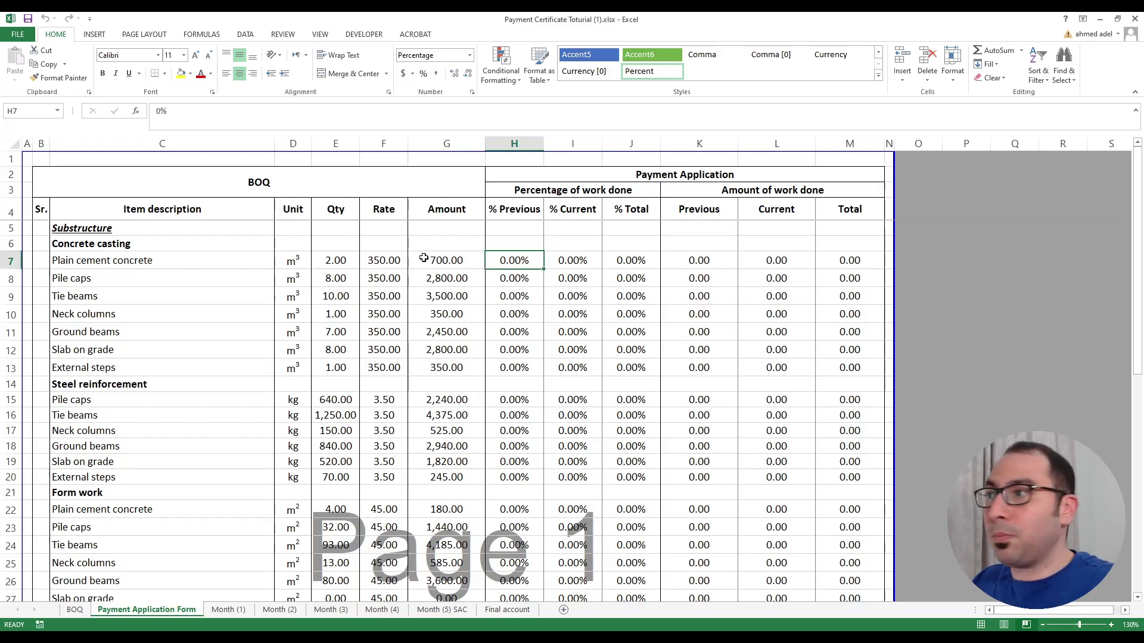
click(455, 261)
click(708, 260)
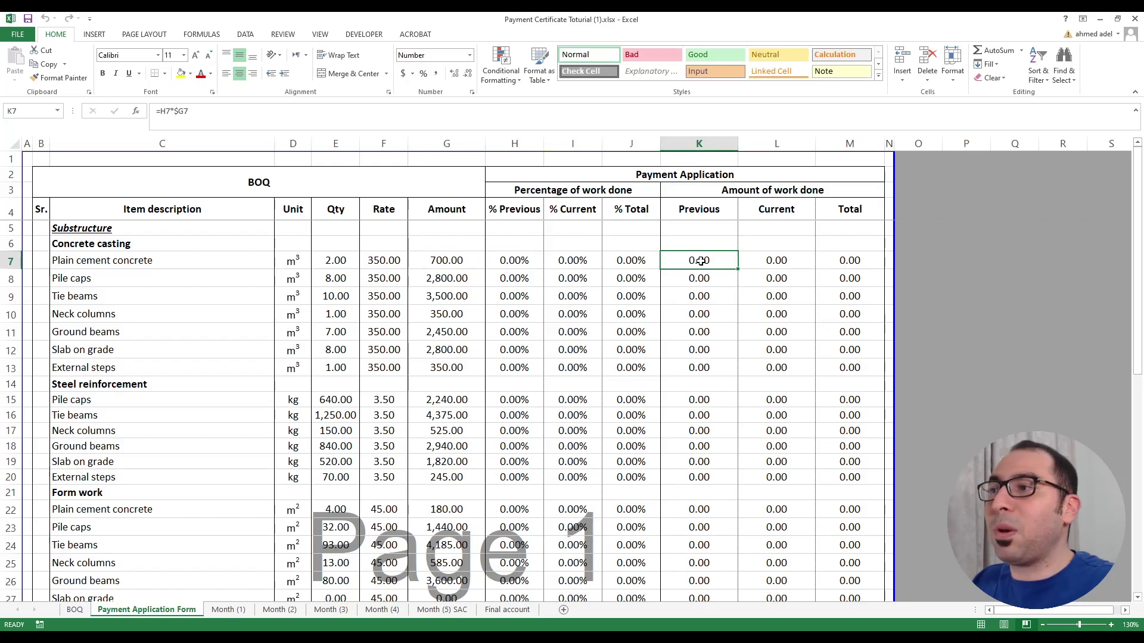
click(573, 260)
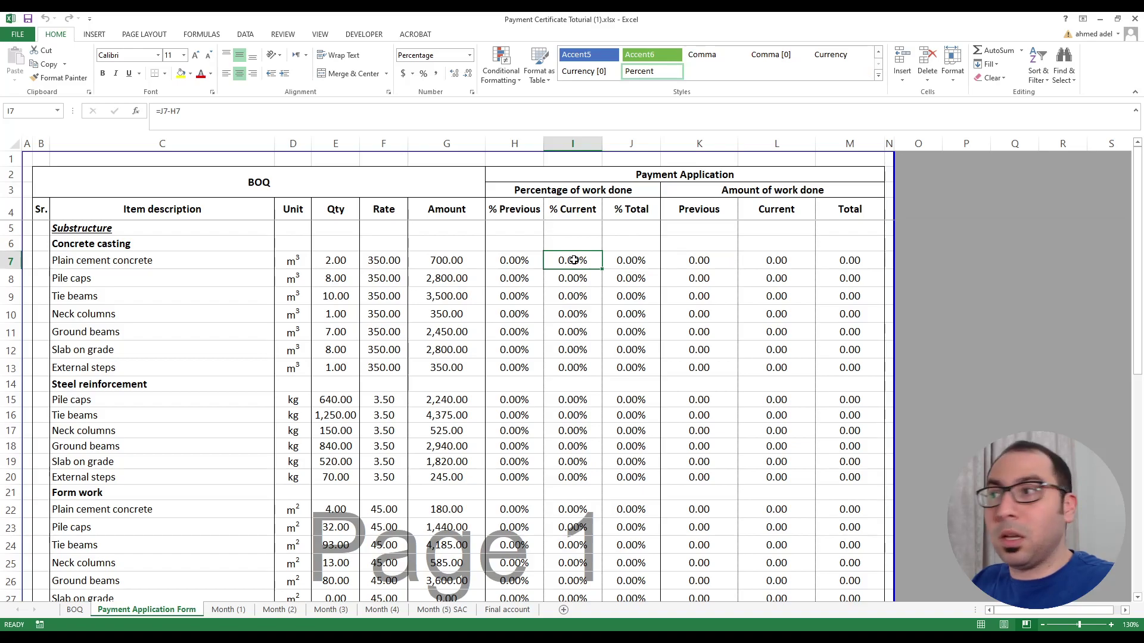
click(471, 261)
click(794, 260)
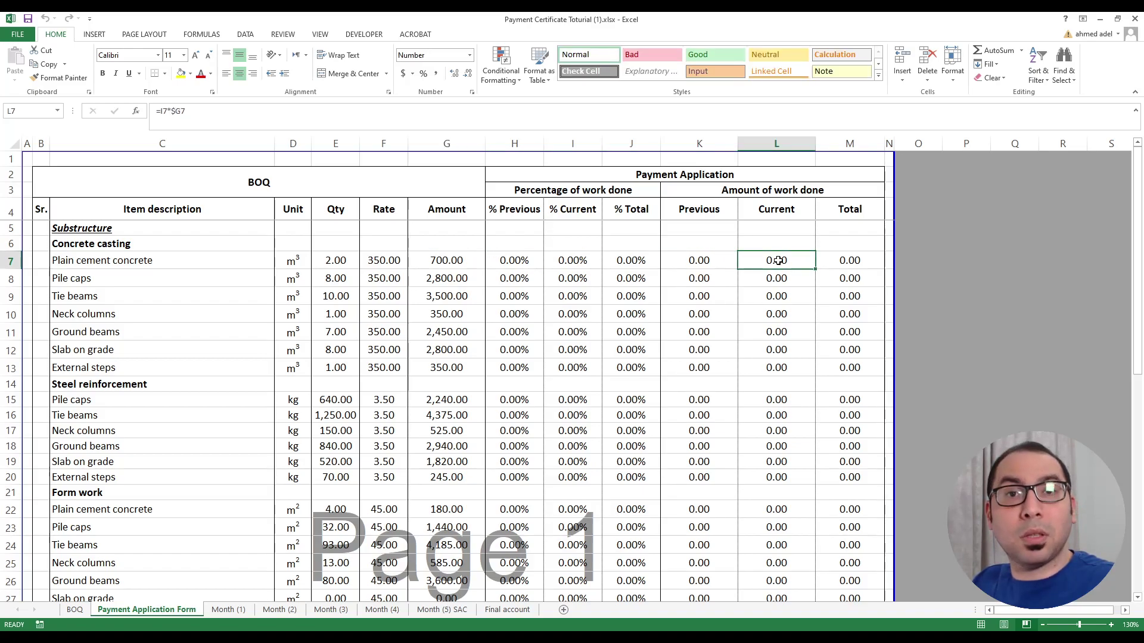
click(632, 260)
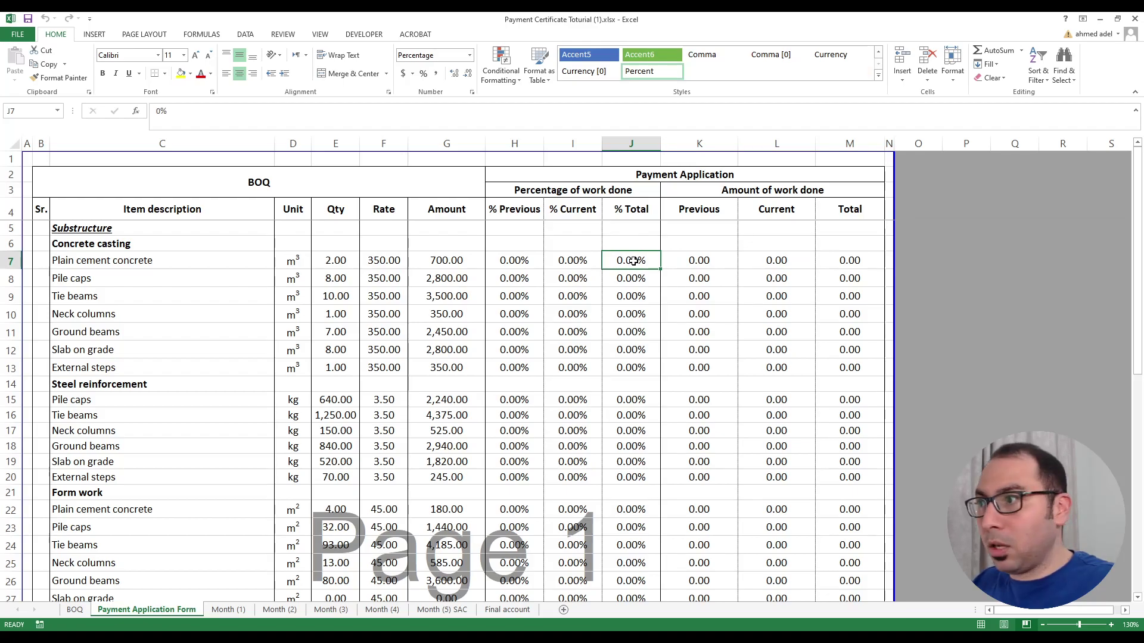
click(457, 261)
click(844, 262)
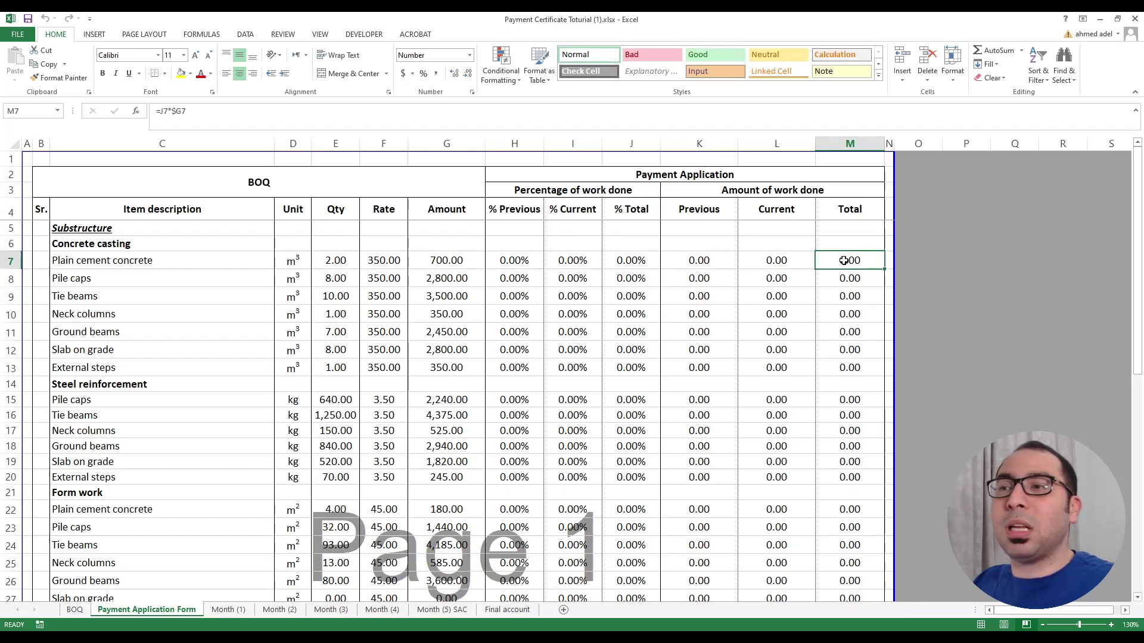
Step: Compare the Amount of work done columns K to M with percentage columns H to J and BOQ Amount column G, including row 7
drag(699, 143, 823, 149)
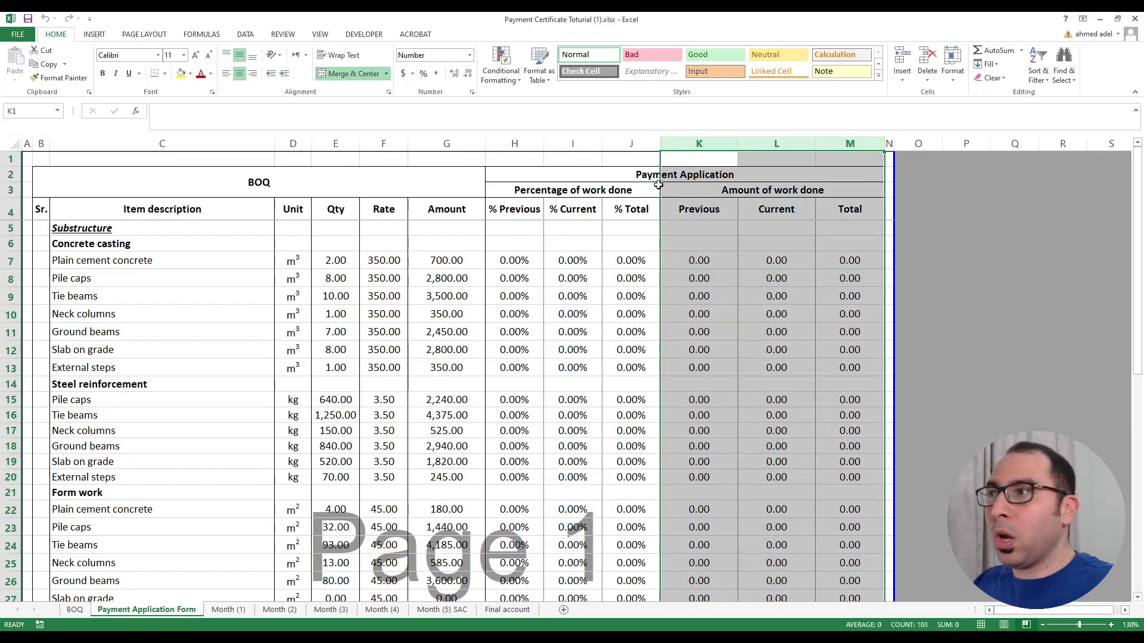
drag(523, 143, 612, 145)
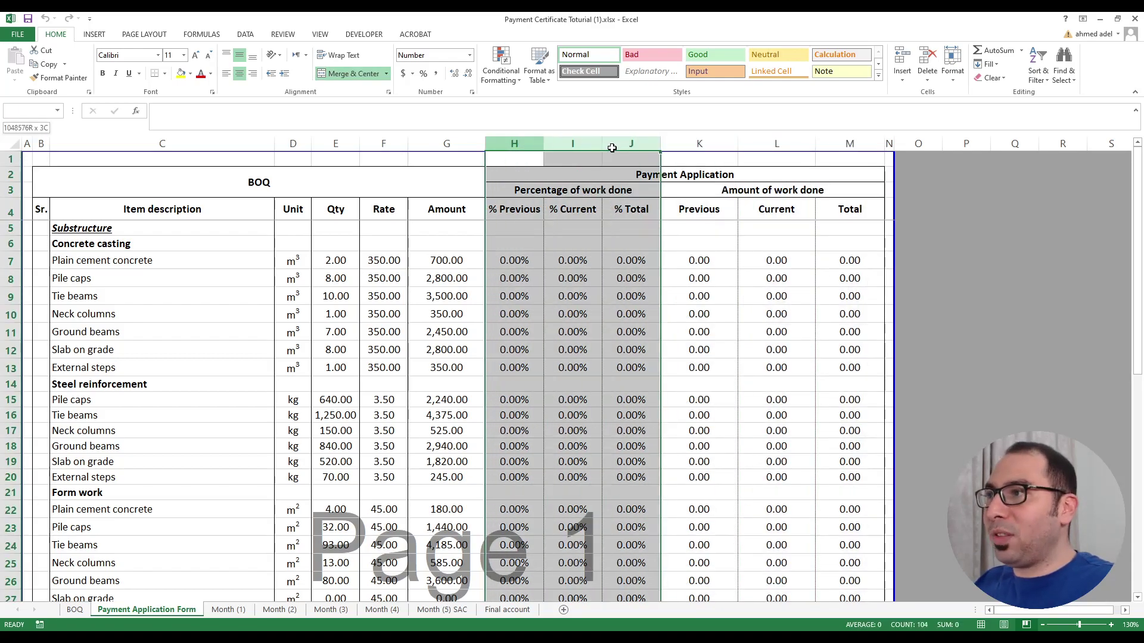
click(452, 143)
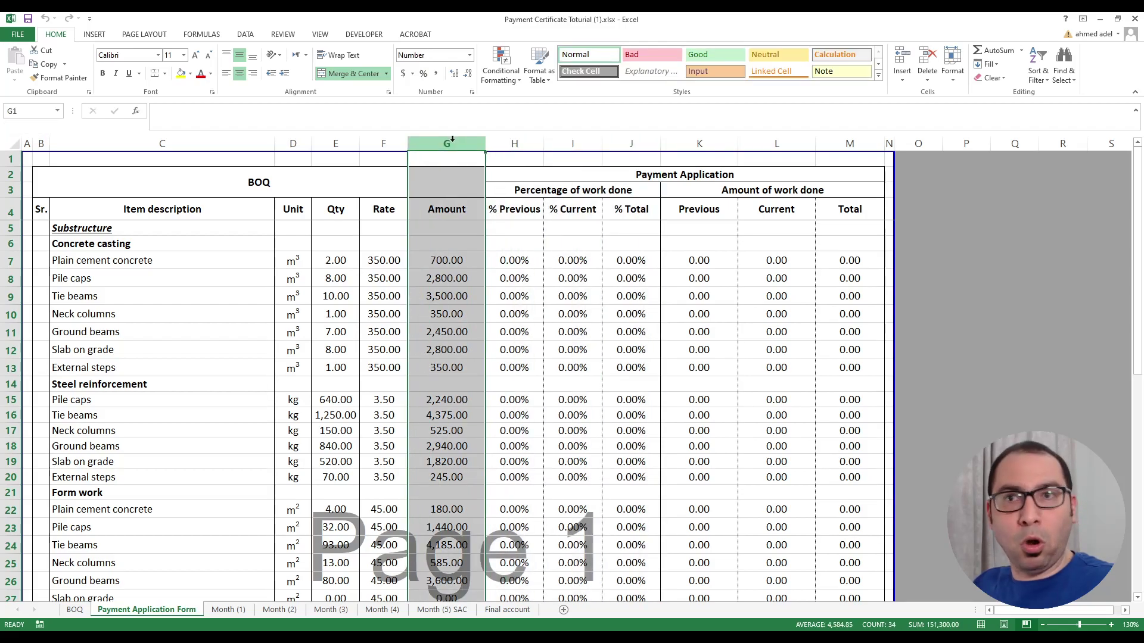
click(517, 260)
key(ctrl+shift+Down)
drag(541, 260, 621, 368)
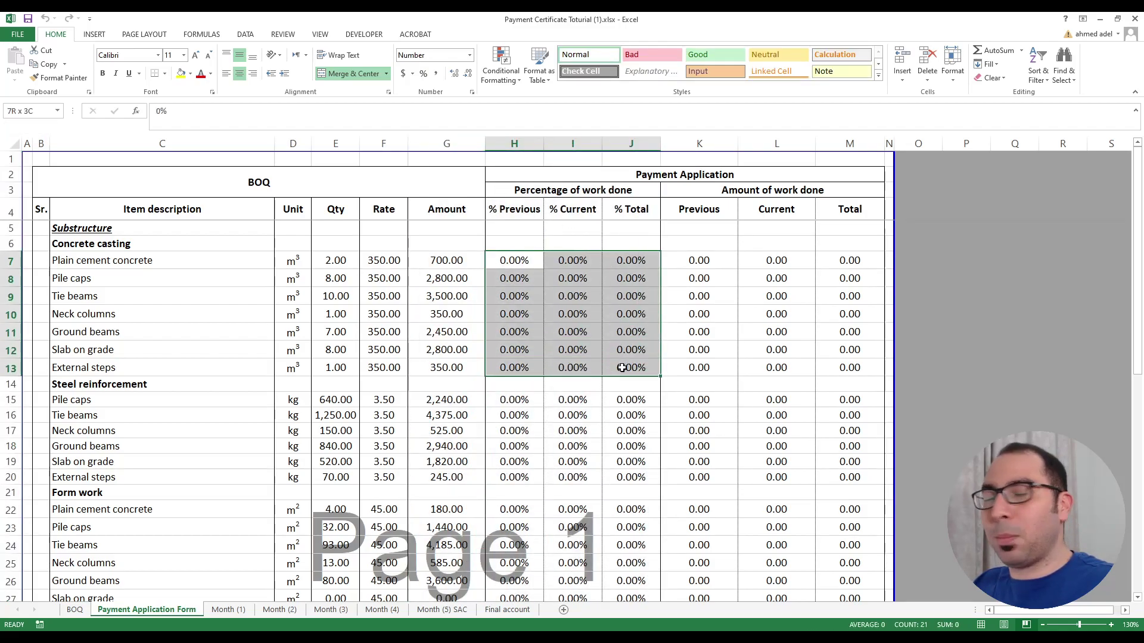
drag(518, 261, 618, 270)
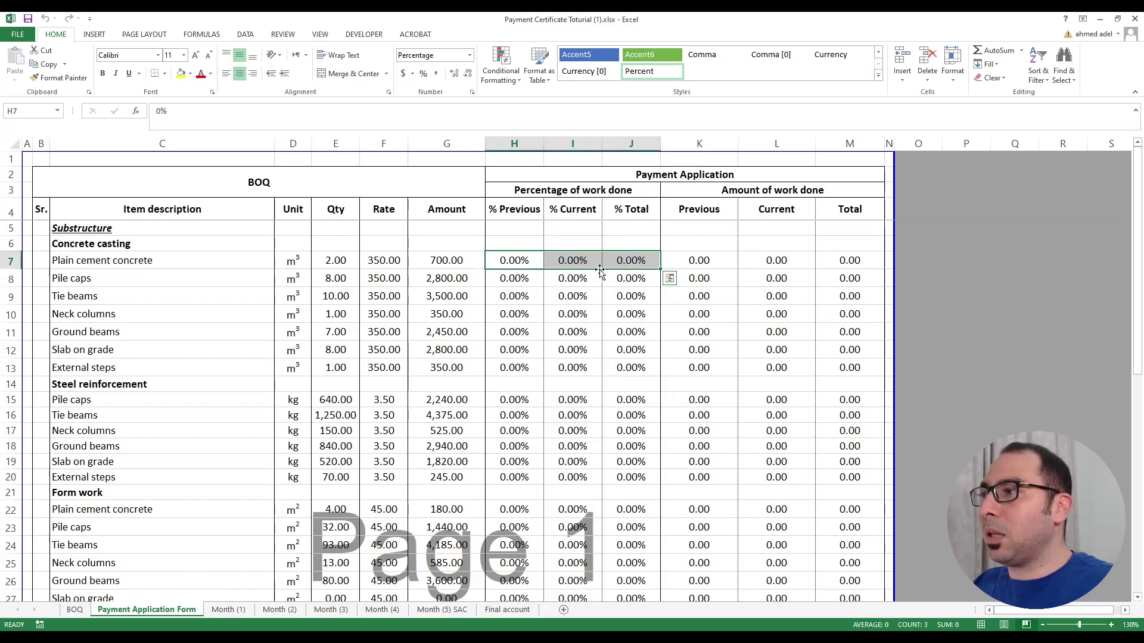
click(461, 262)
drag(693, 264, 823, 264)
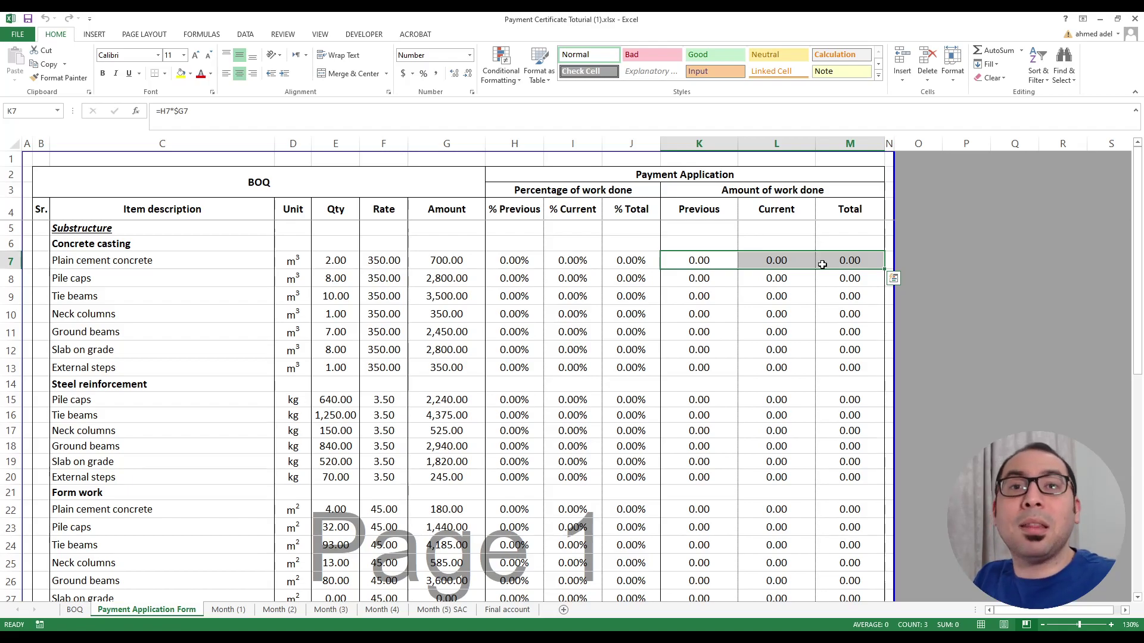
Step: Examine the payment application columns H to M from row 7 down through the remaining items to the Total amount row
drag(511, 261, 843, 259)
scroll(598, 354, down, 7)
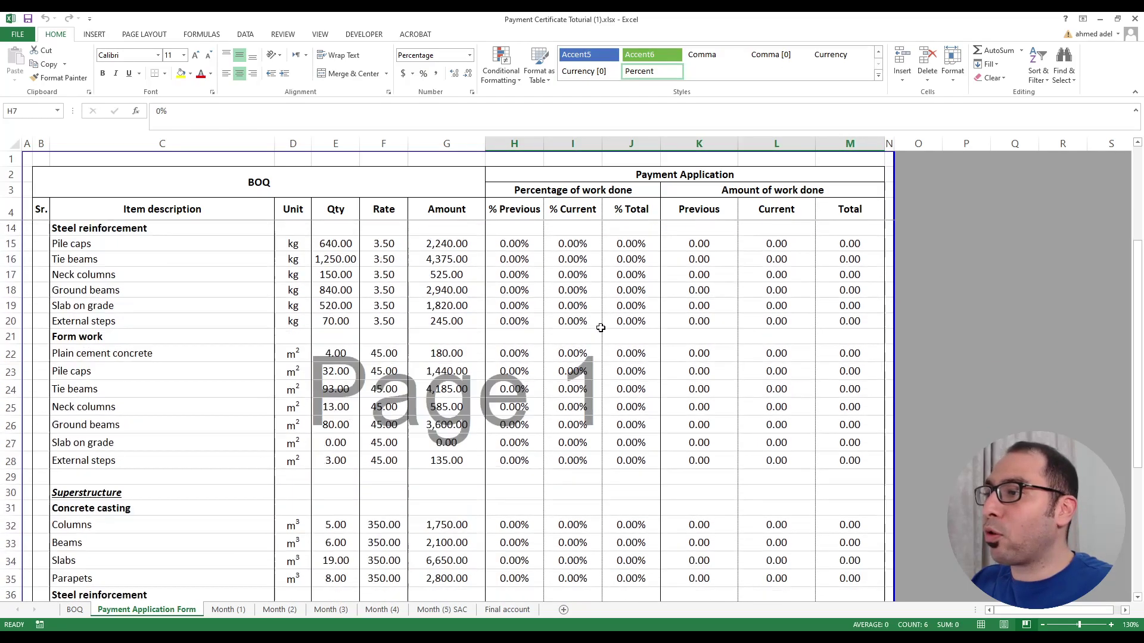
scroll(598, 353, down, 3)
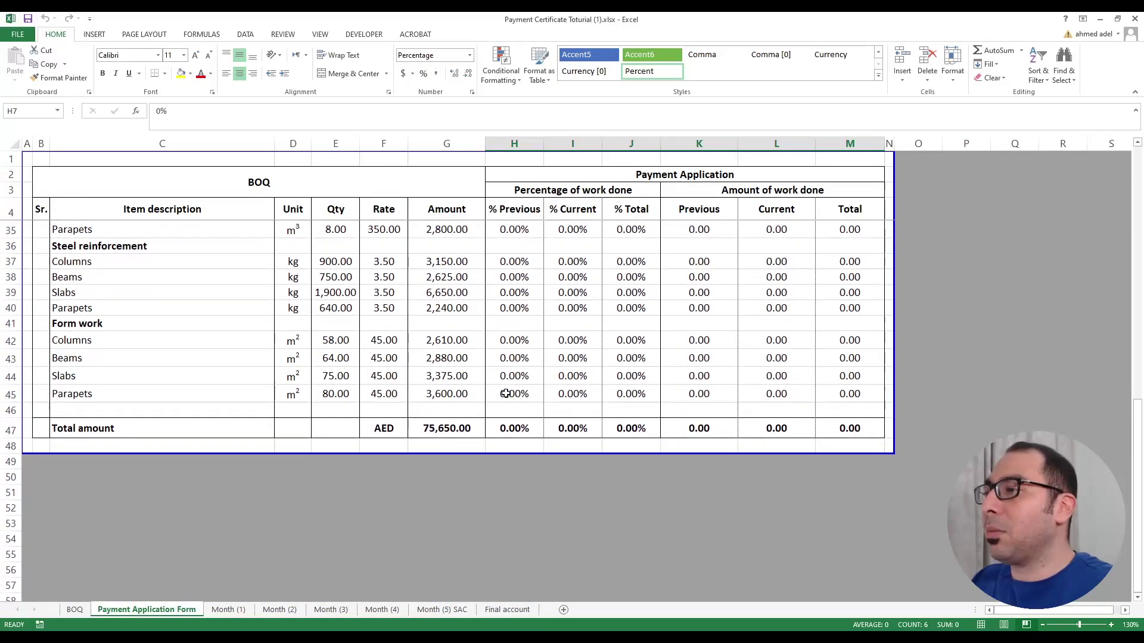
scroll(835, 388, up, 2)
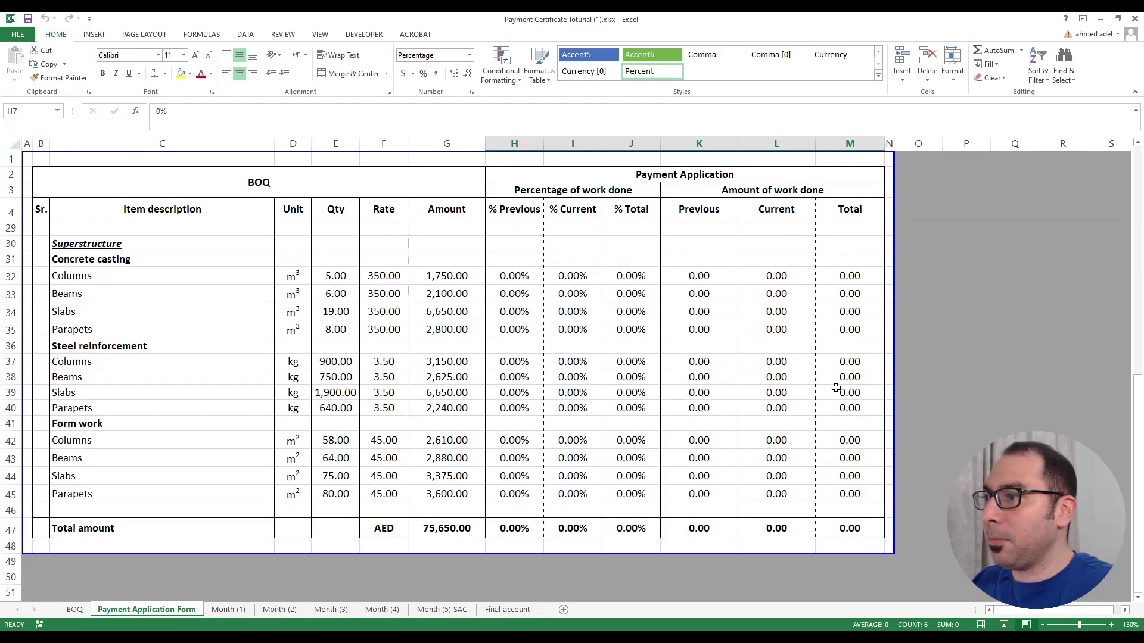
scroll(551, 327, up, 4)
scroll(554, 325, up, 3)
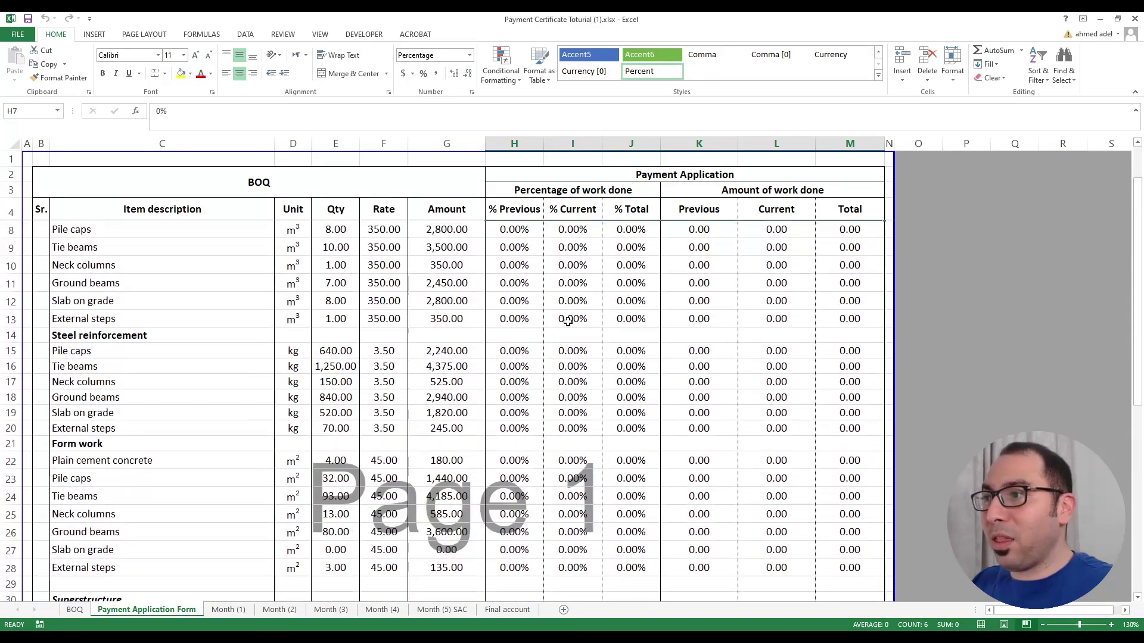
Step: Inspect the Total amount row in K47:M47 and the cell range summed by the Previous total formula in K47
scroll(554, 325, down, 9)
click(707, 429)
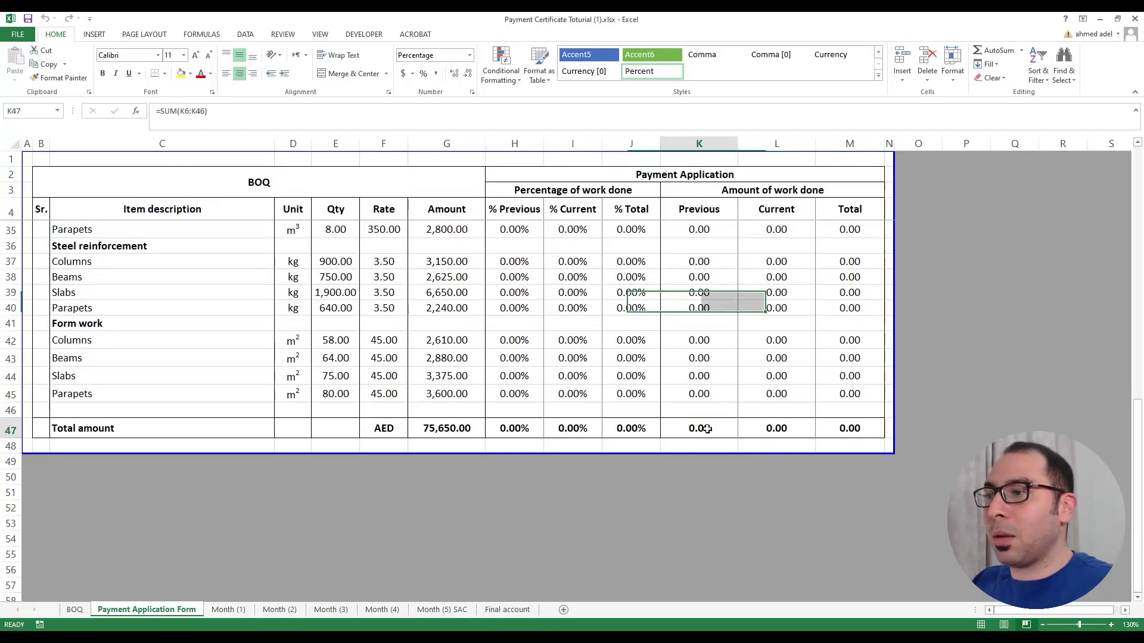
shift+click(850, 427)
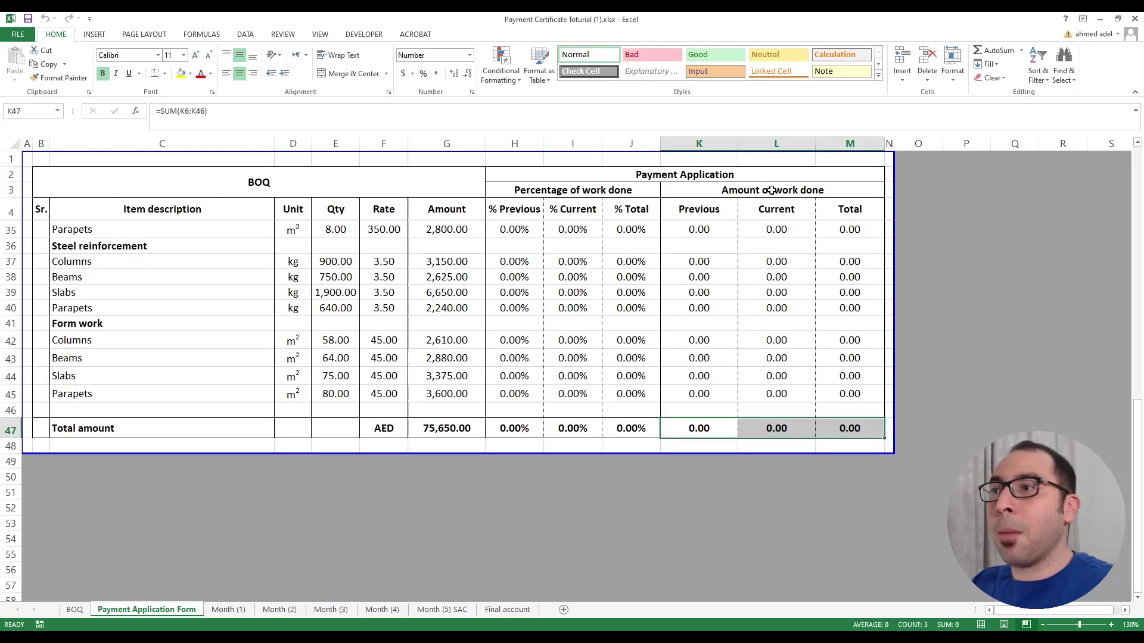
click(776, 427)
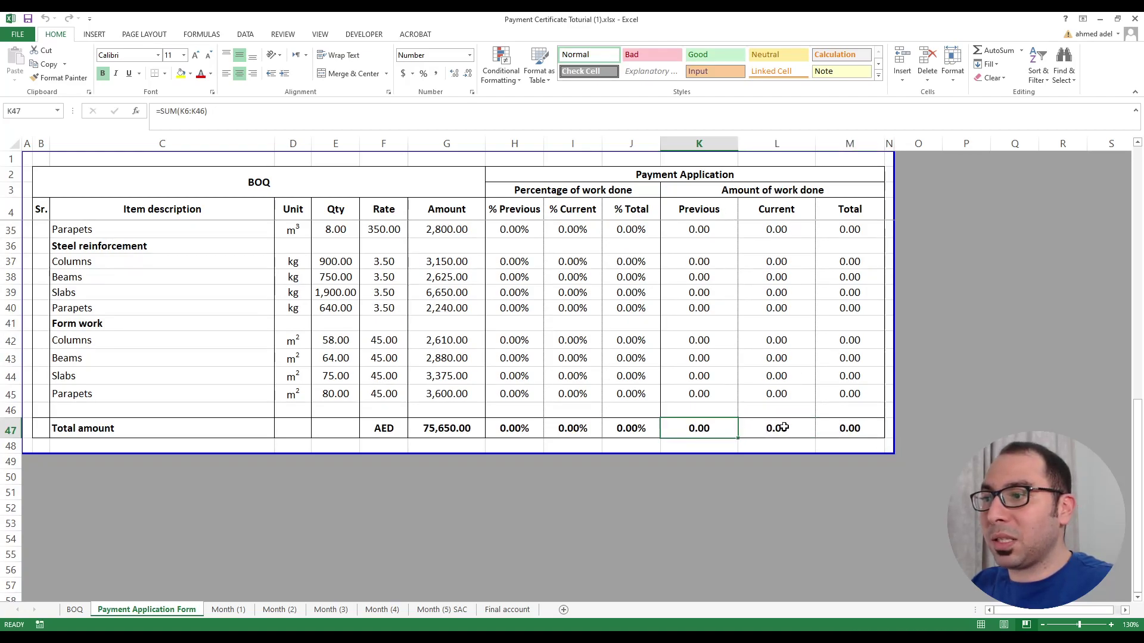
double_click(704, 427)
scroll(712, 345, up, 7)
scroll(710, 373, down, 10)
key(Escape)
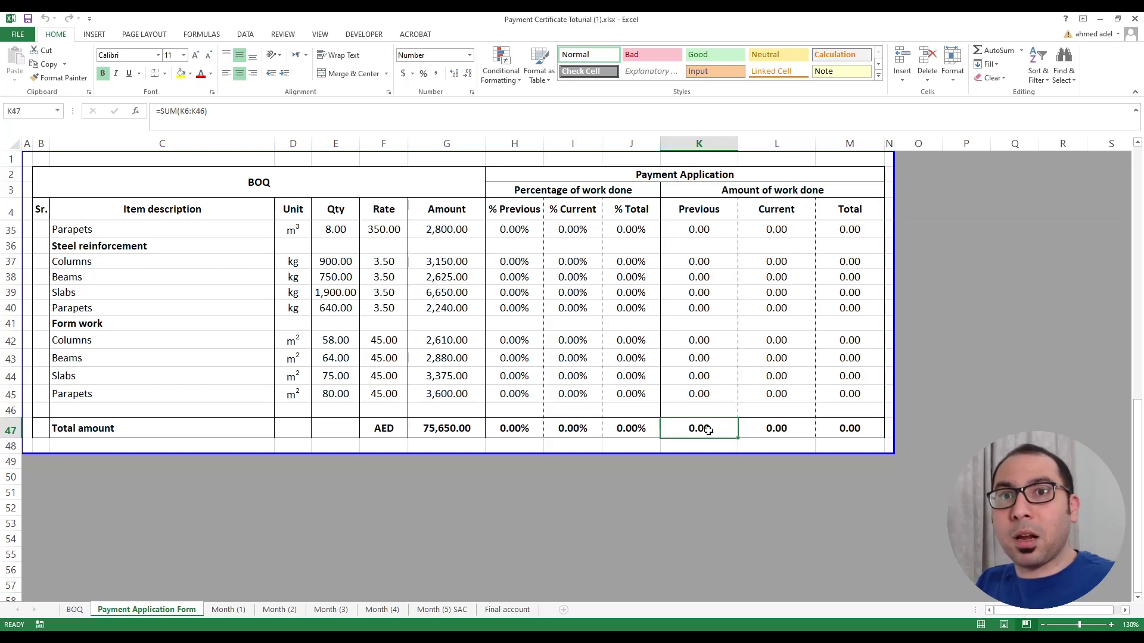
Step: Compare the Total amount formulas in G47, K47 and M47
click(448, 430)
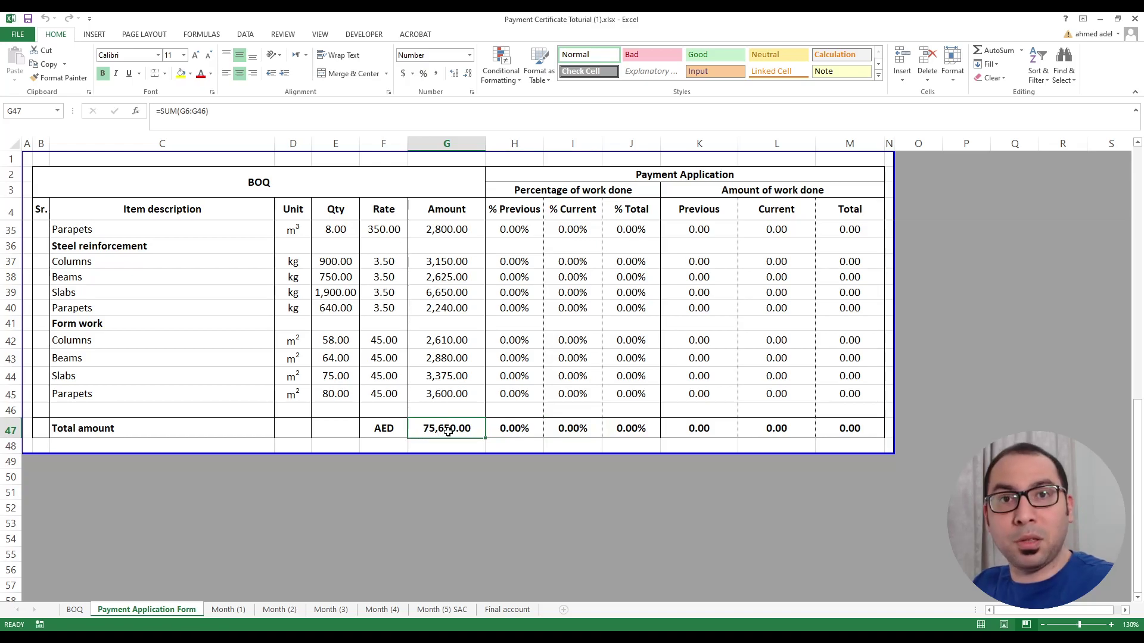
click(700, 431)
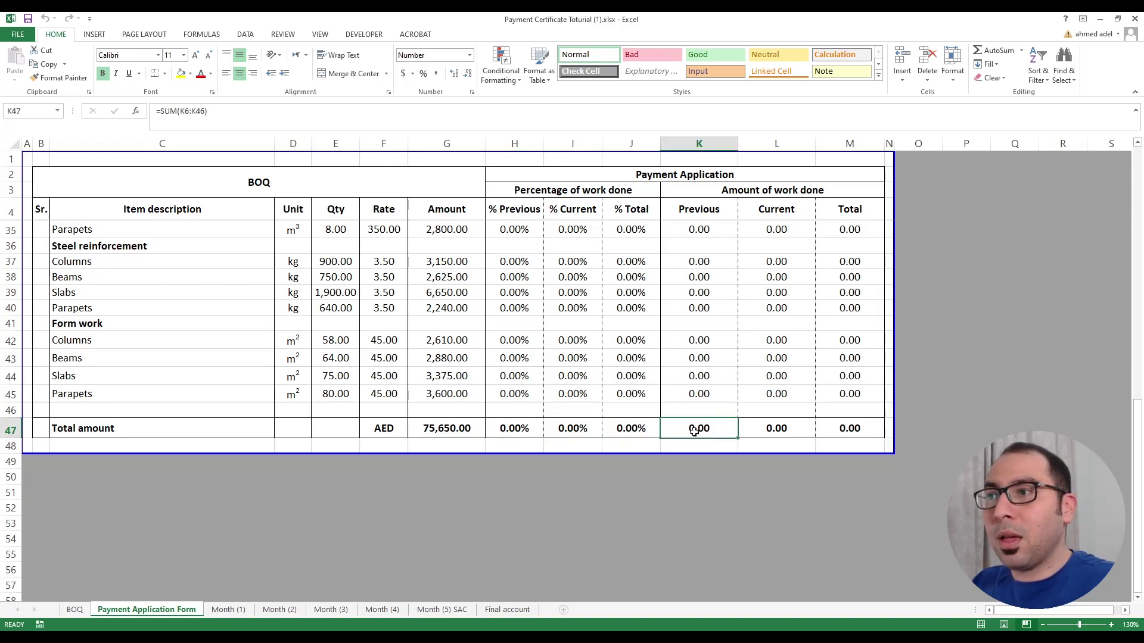
click(858, 430)
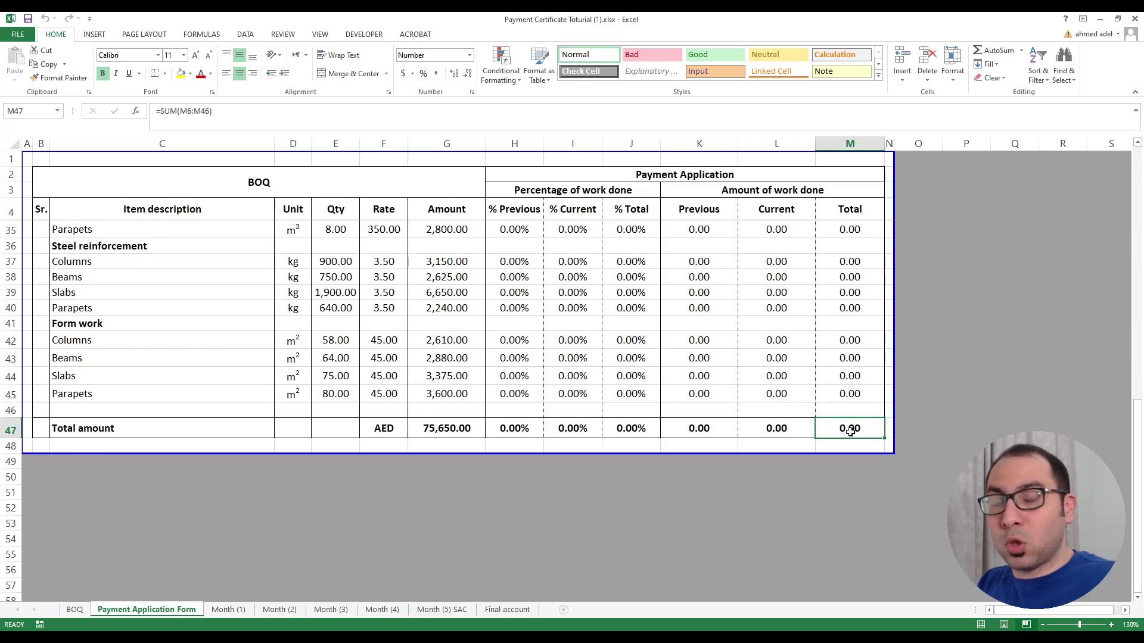
Step: Inspect the Total amount formulas in K47, L47 and M47 and the cell ranges each one sums
click(793, 422)
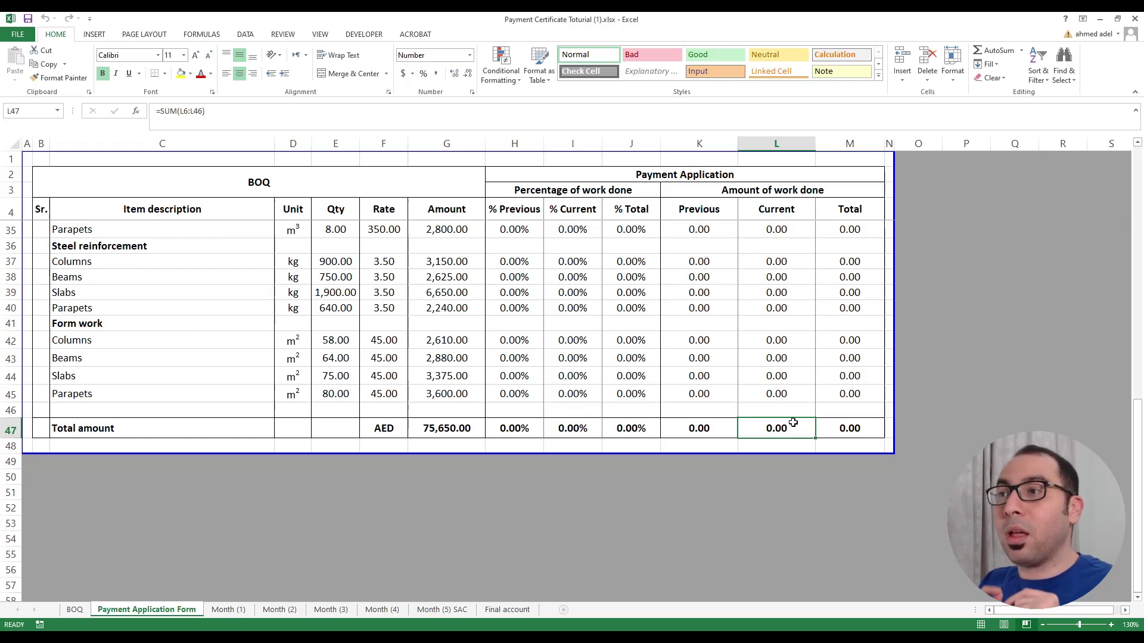
click(697, 426)
click(774, 429)
click(846, 428)
double_click(697, 427)
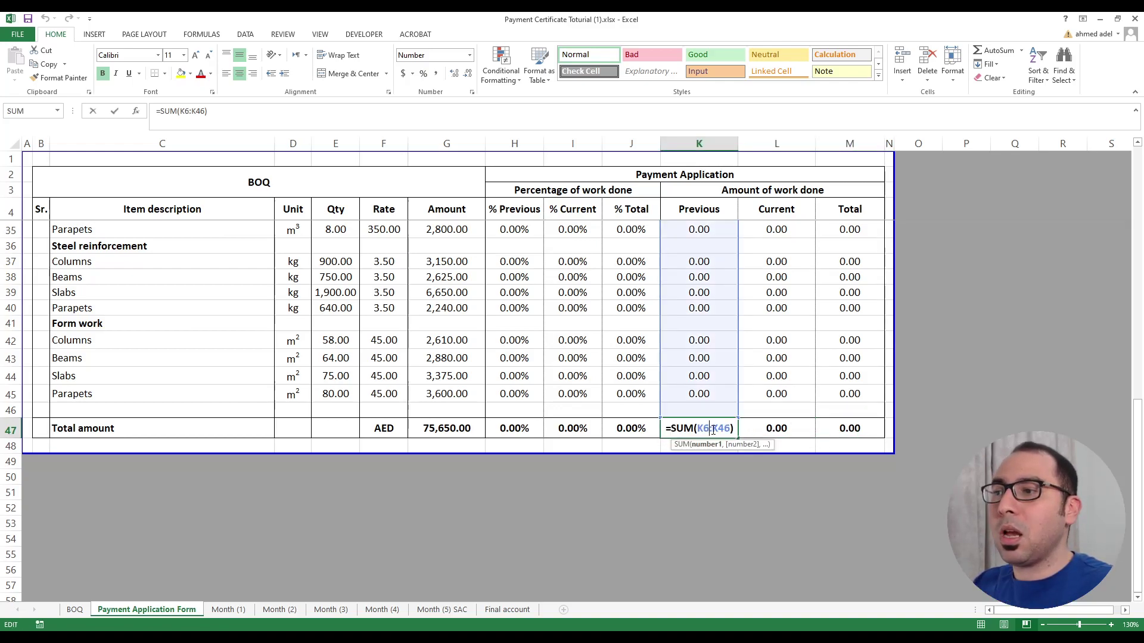
click(785, 428)
double_click(785, 429)
double_click(846, 428)
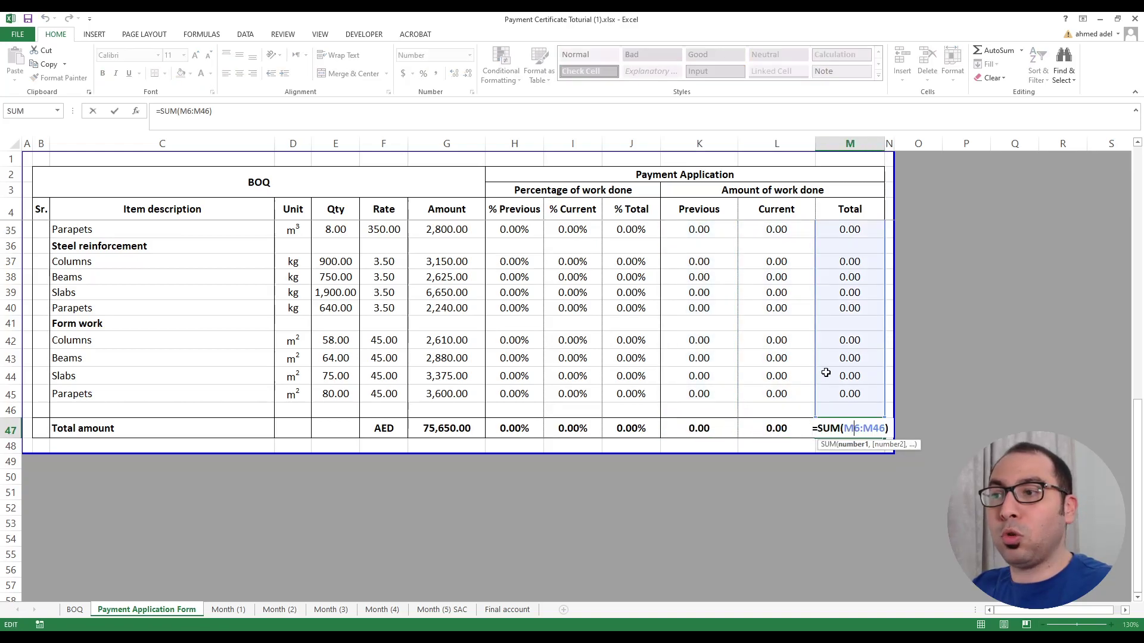
key(Escape)
Step: Compare the work done totals in K47:M47 with the BOQ total in G47 and the percentage totals in H47:J47
click(700, 428)
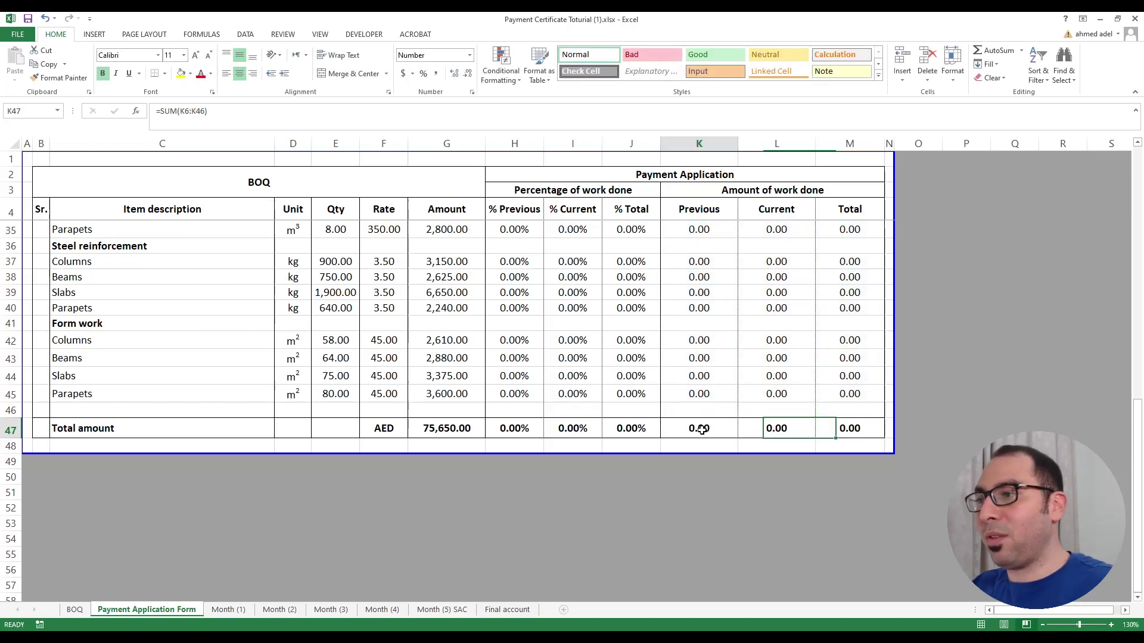
click(768, 430)
click(874, 427)
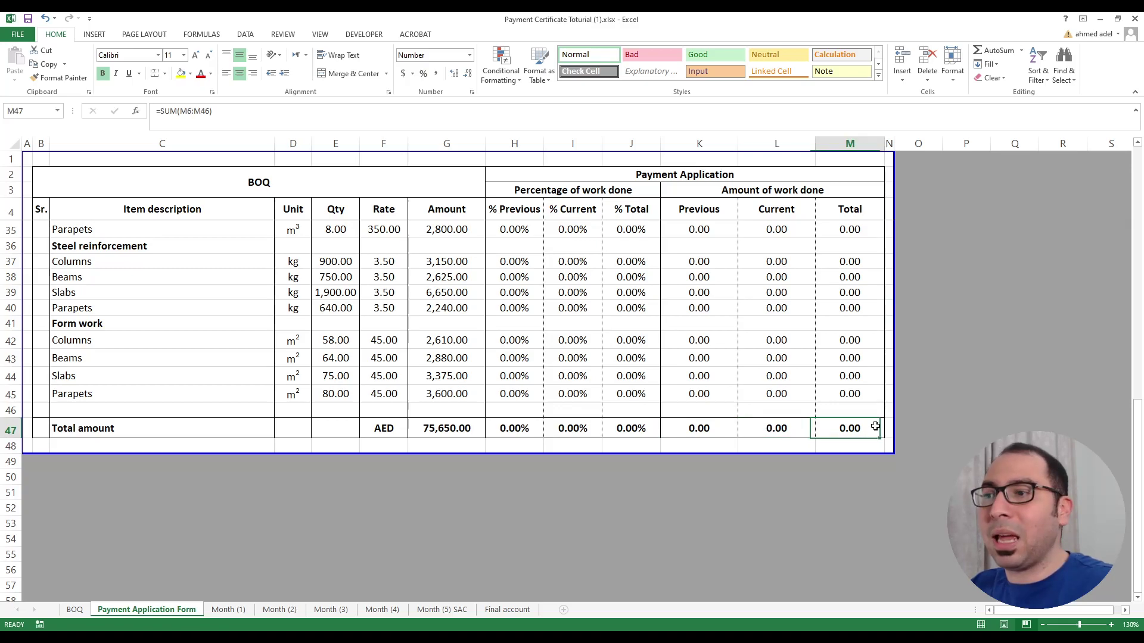
drag(725, 434, 840, 430)
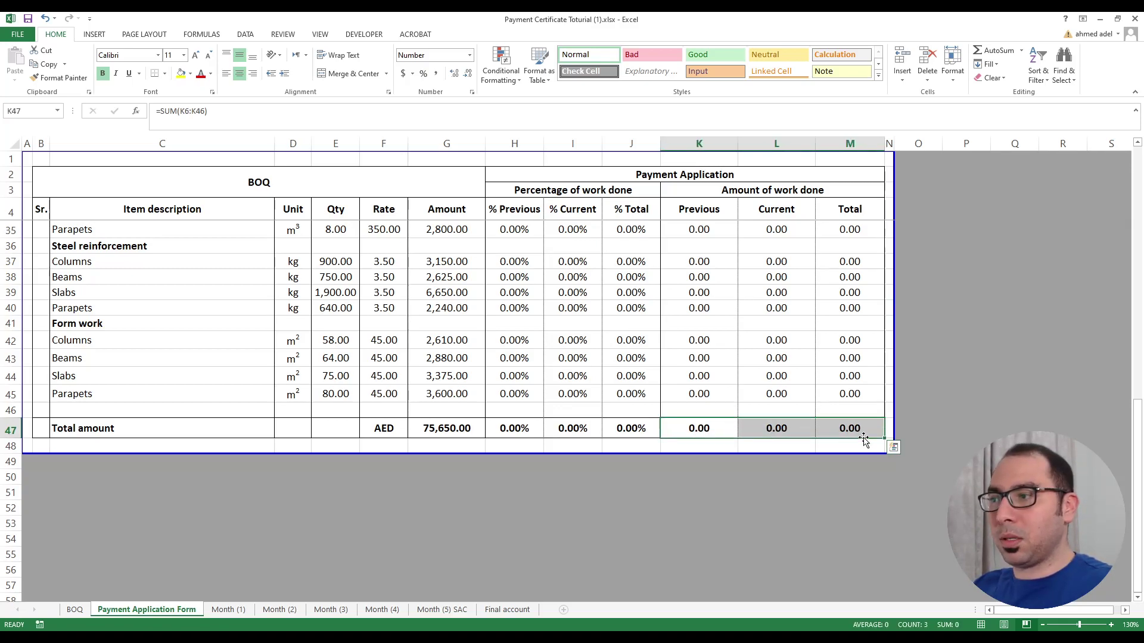
click(432, 429)
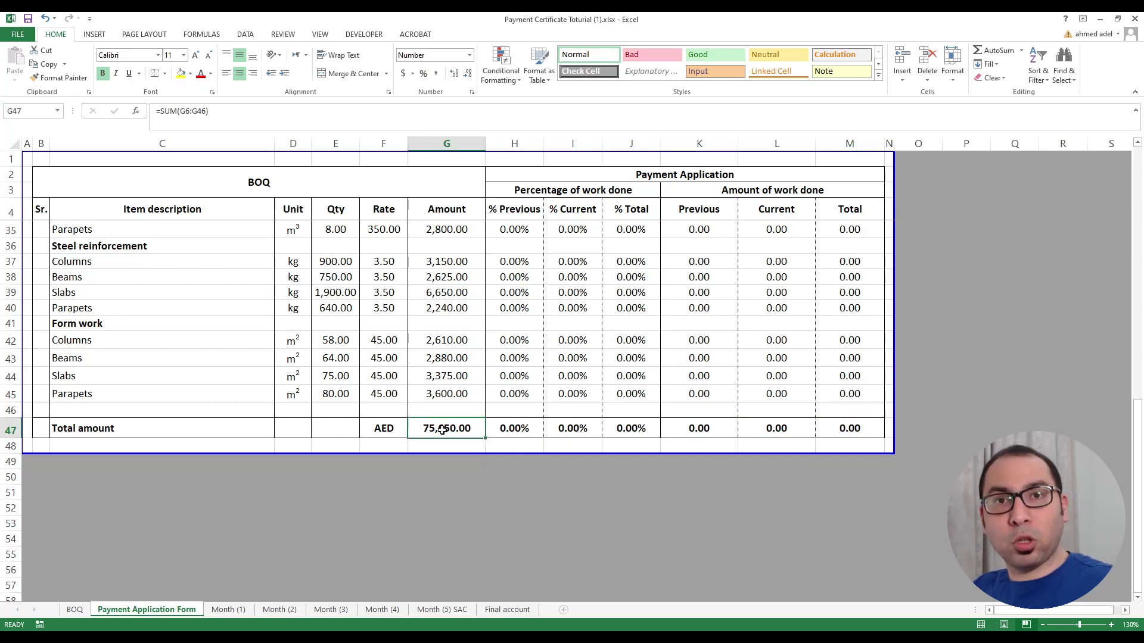
drag(519, 430, 632, 429)
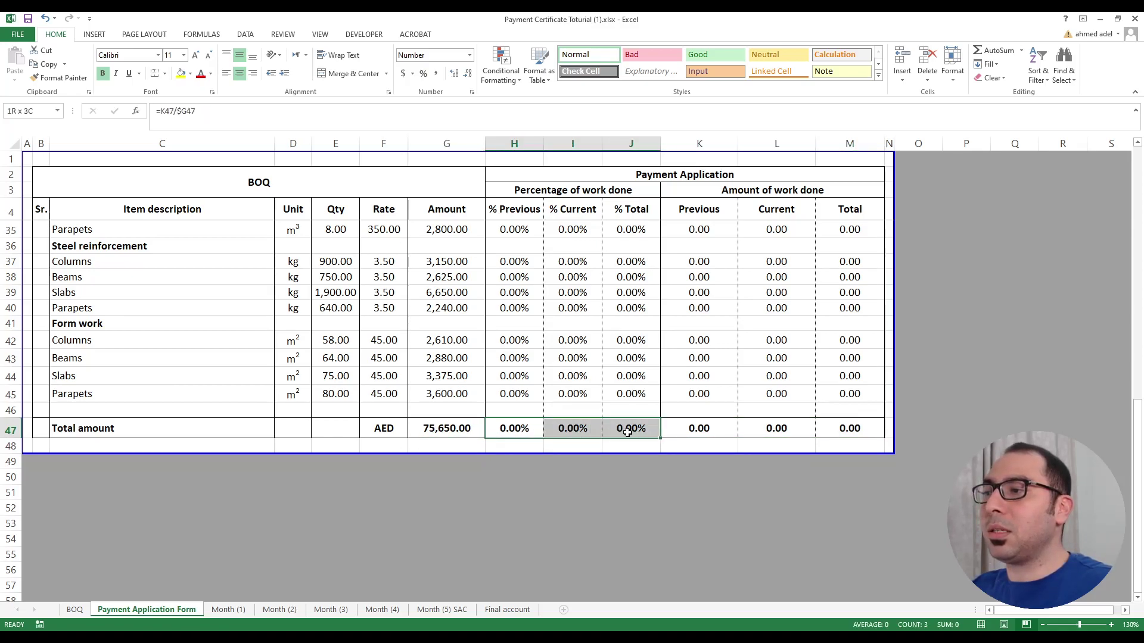
Step: Check the % Total cells in column J for the concrete casting and steel reinforcement items, from row 7 to row 17
scroll(567, 426, up, 10)
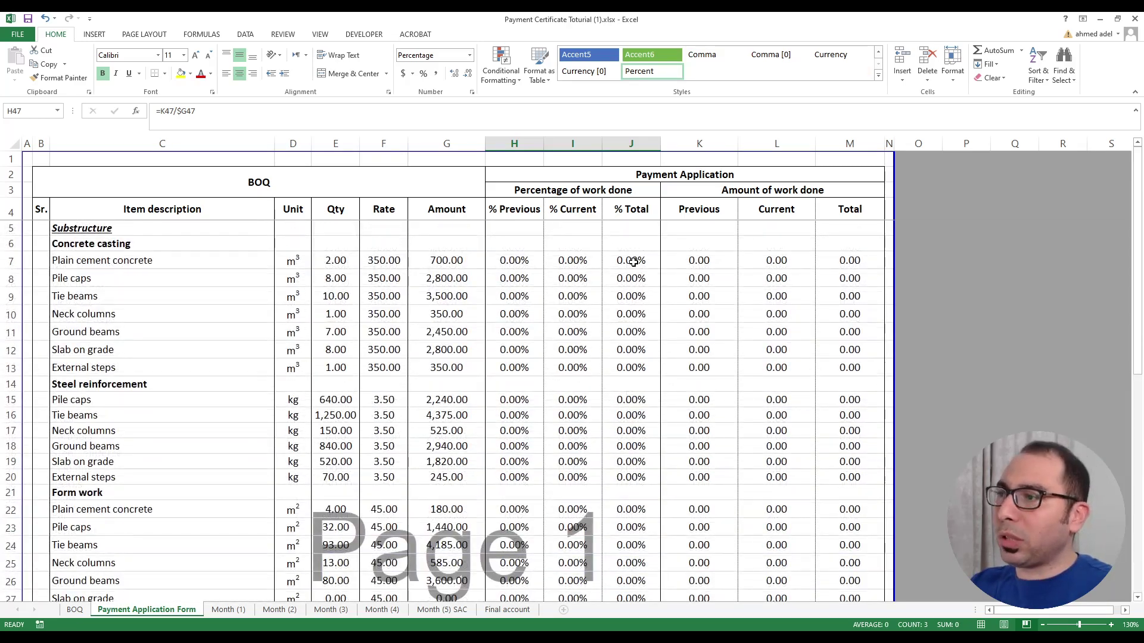
click(630, 260)
click(631, 349)
click(631, 400)
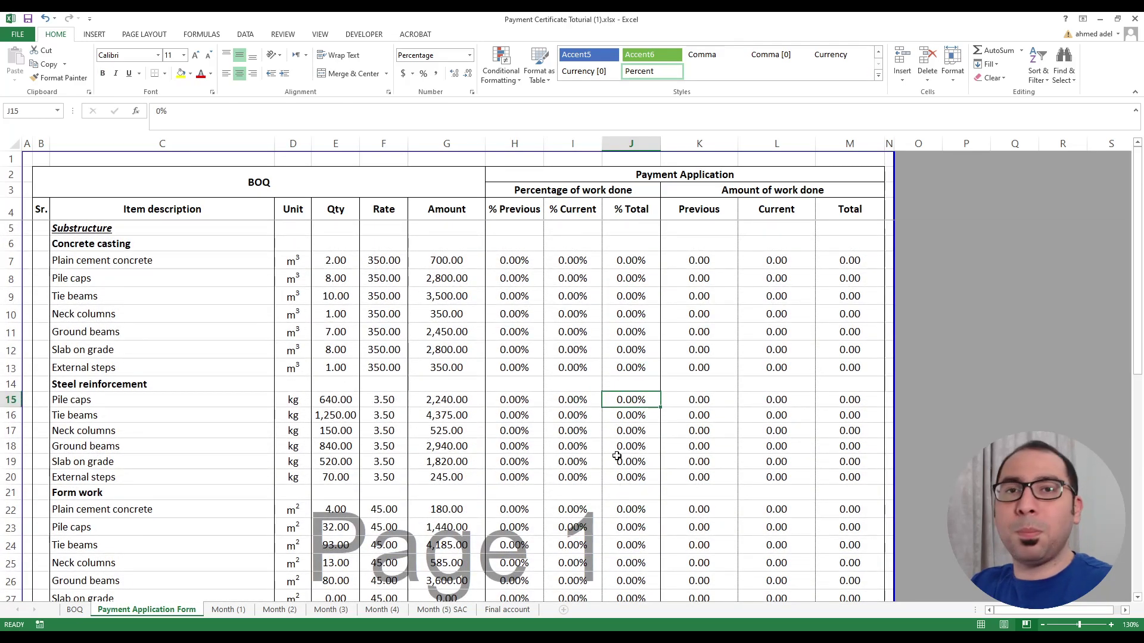
click(622, 297)
click(631, 368)
click(631, 415)
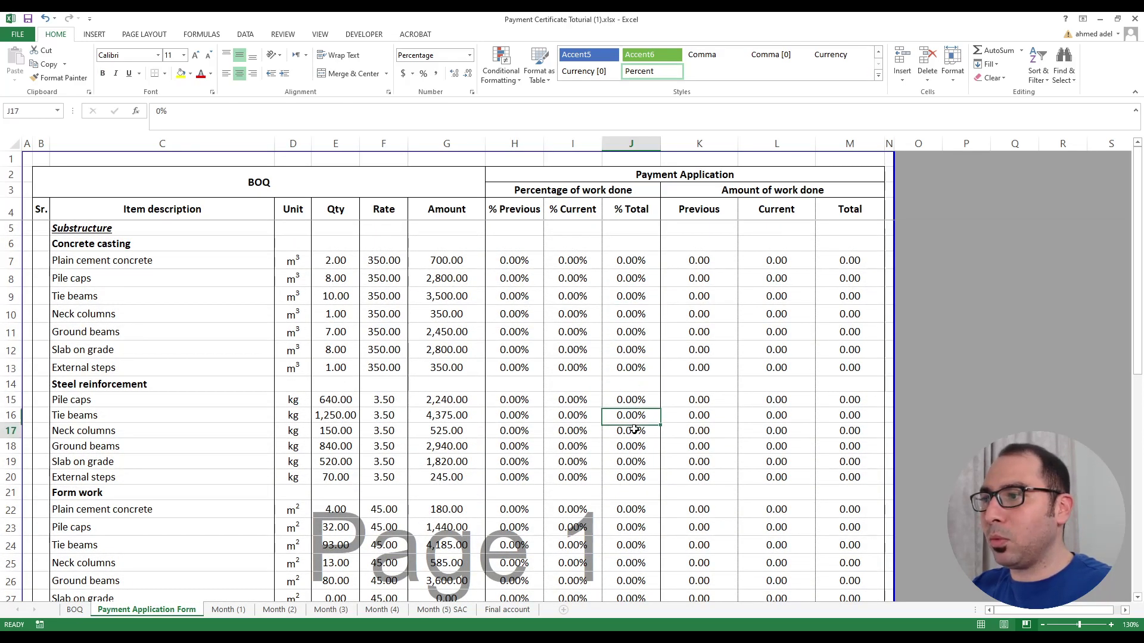
click(633, 430)
Step: Recheck the summed ranges behind the Previous, Current and Total work done amounts in row 47
scroll(633, 429, down, 9)
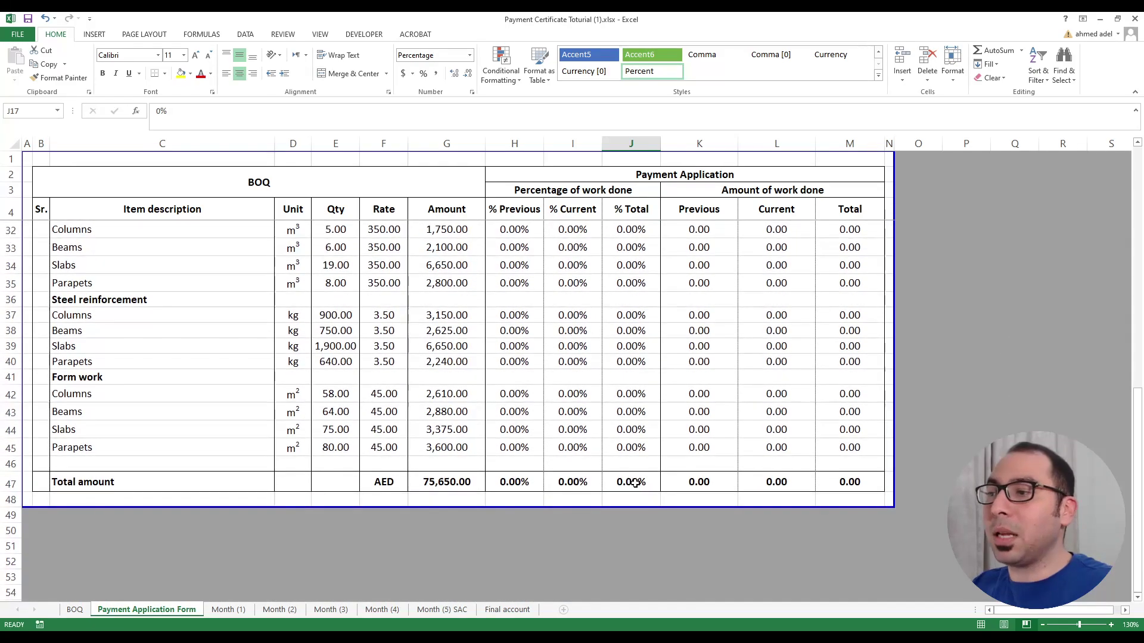
double_click(697, 483)
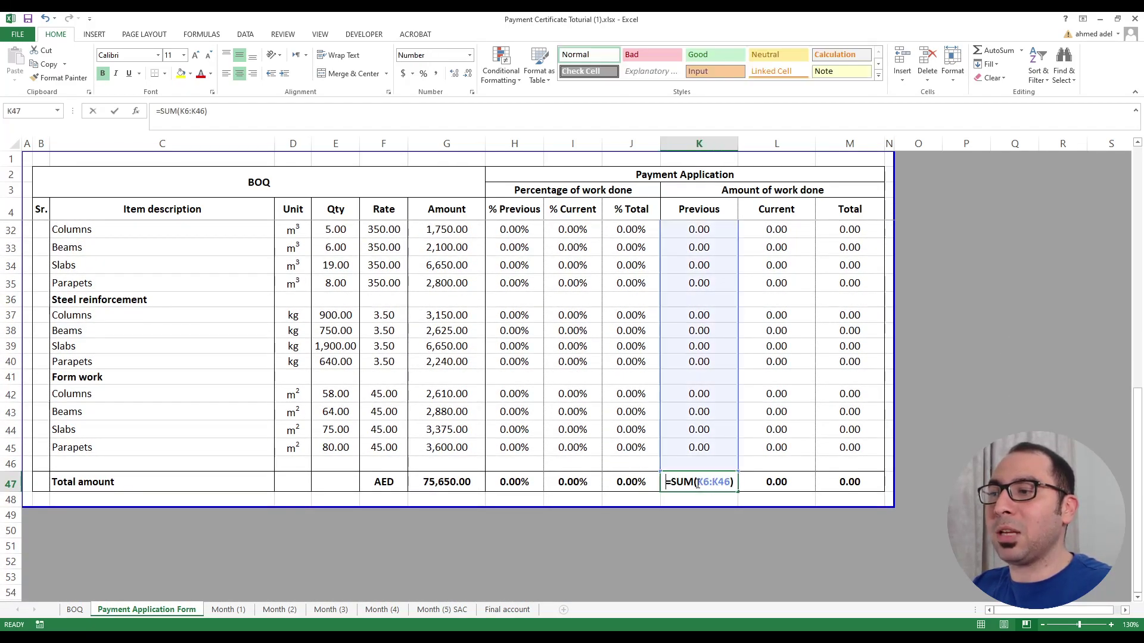
key(Escape)
double_click(768, 482)
key(Escape)
double_click(844, 482)
key(Escape)
Step: Inspect the overall percentage formulas in H47, I47 and J47 of the Total amount row
drag(517, 486, 611, 485)
click(514, 488)
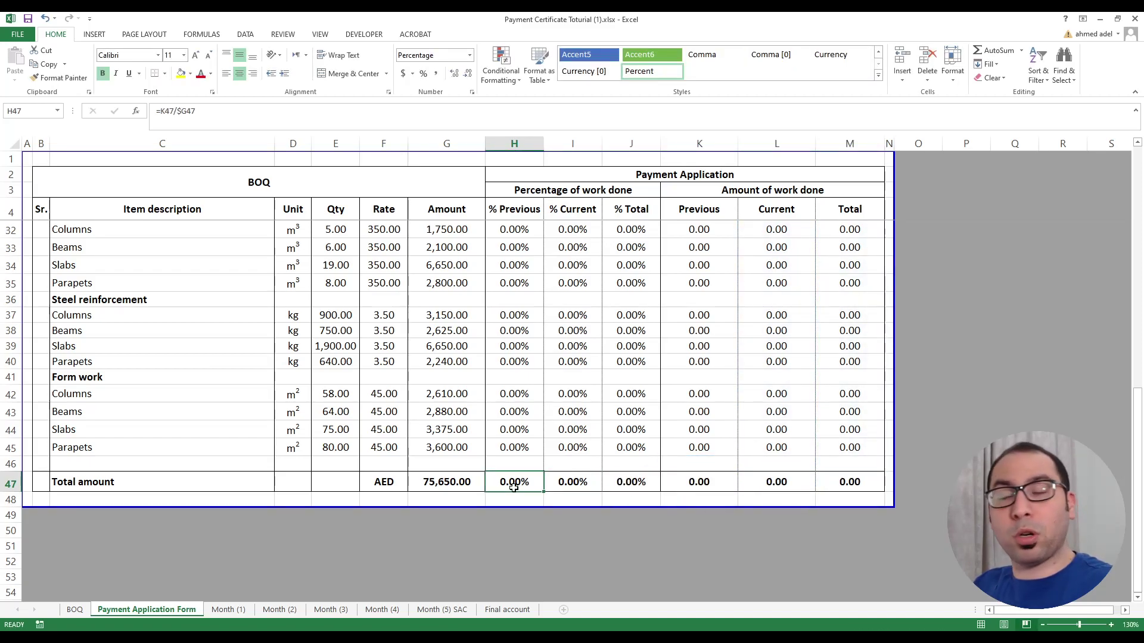
click(546, 485)
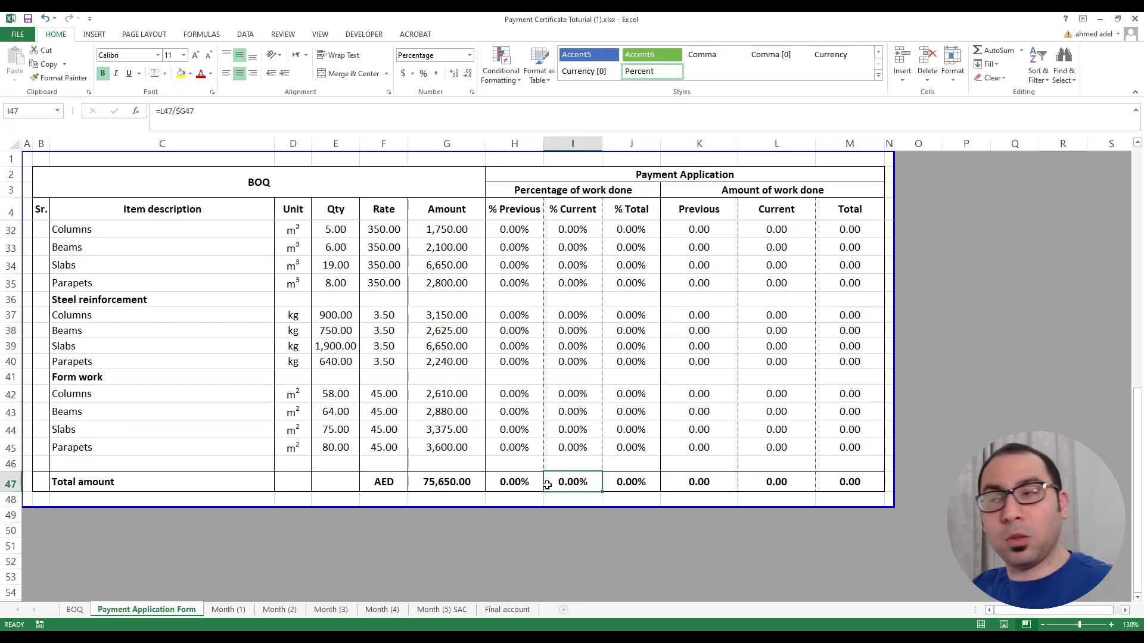
click(608, 482)
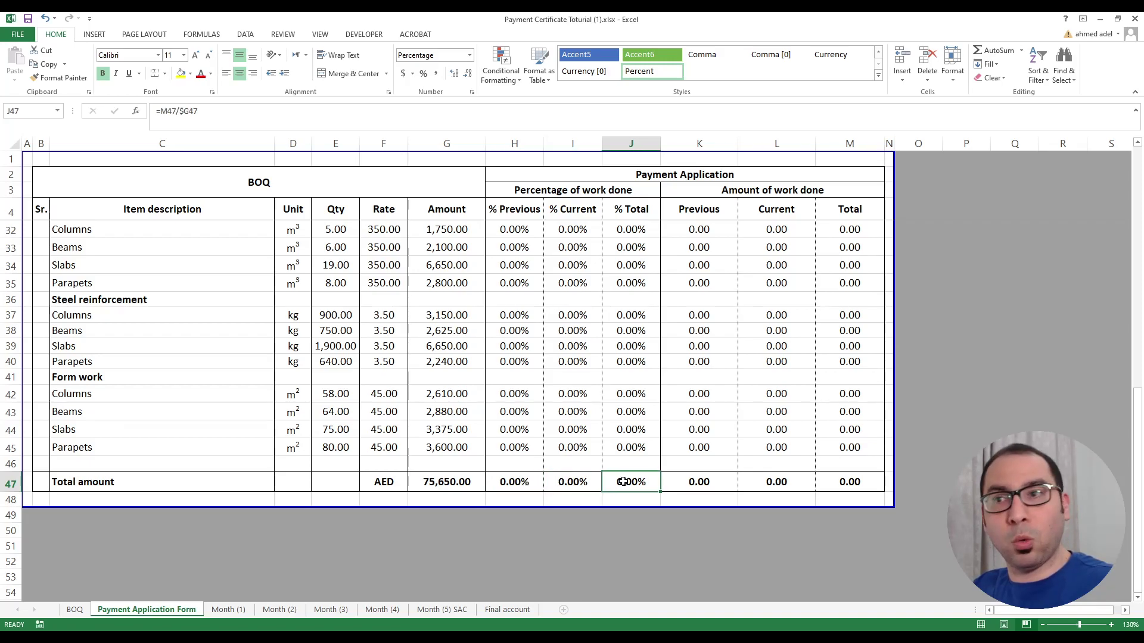
Step: Trace how the amounts in K47:M47 and the BOQ total in G47 feed the percentages in H47:J47
drag(705, 482, 843, 480)
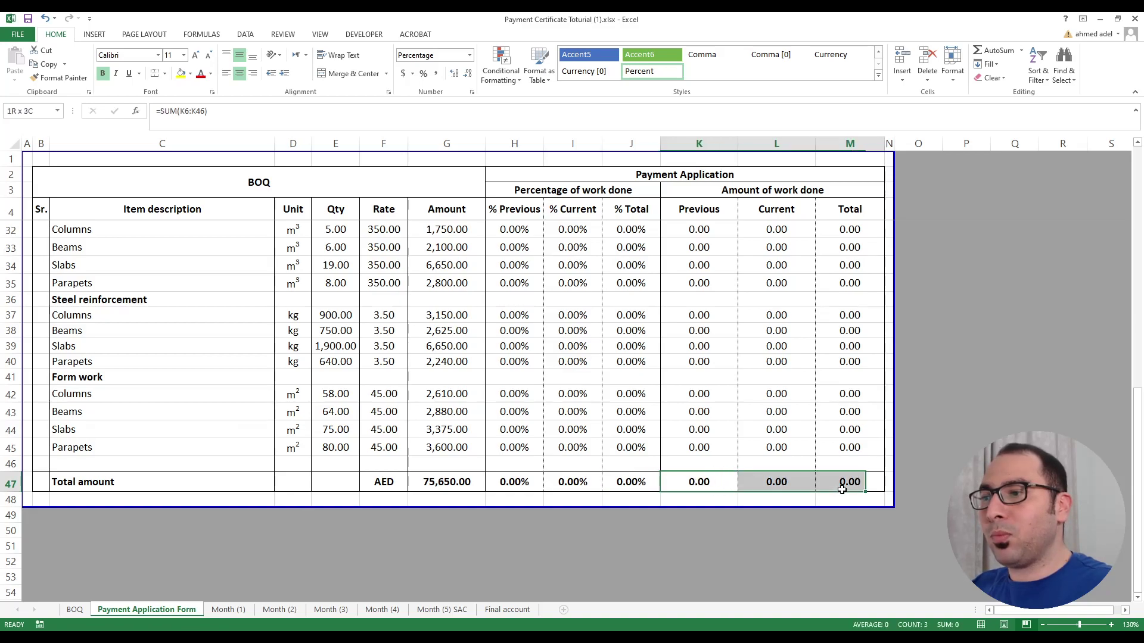
click(732, 485)
click(772, 487)
click(862, 494)
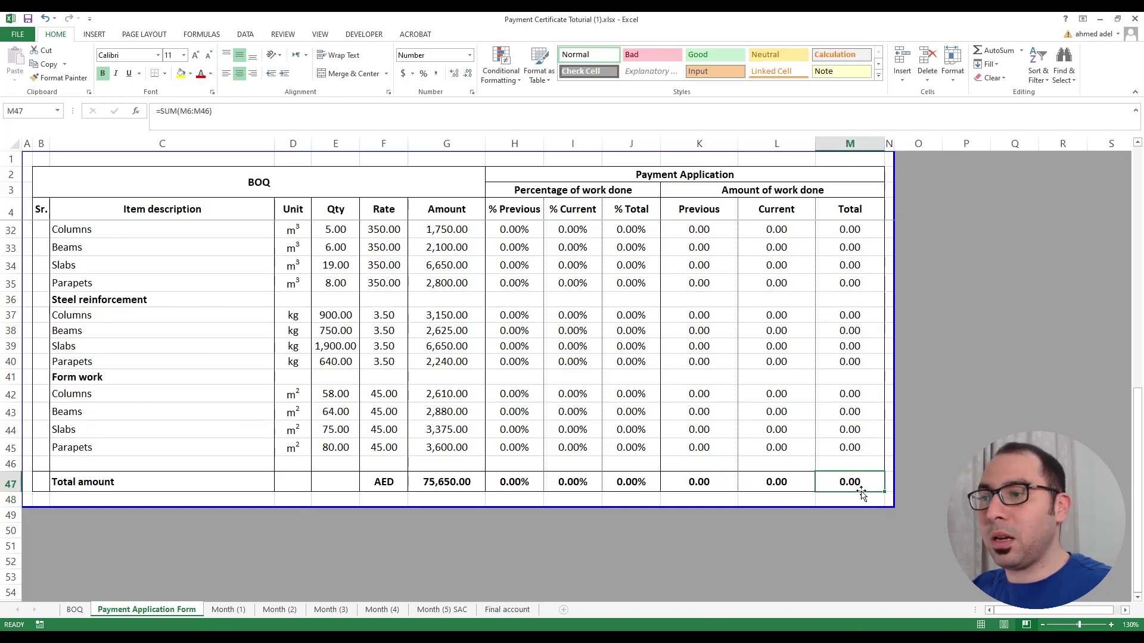
click(449, 482)
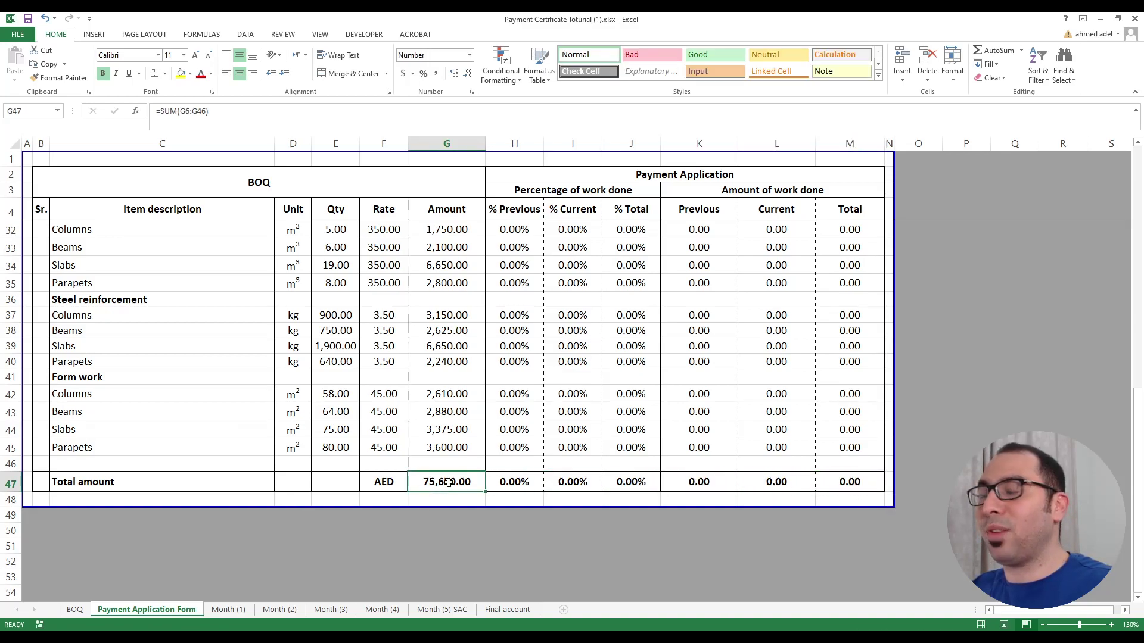
click(503, 481)
click(565, 481)
click(612, 483)
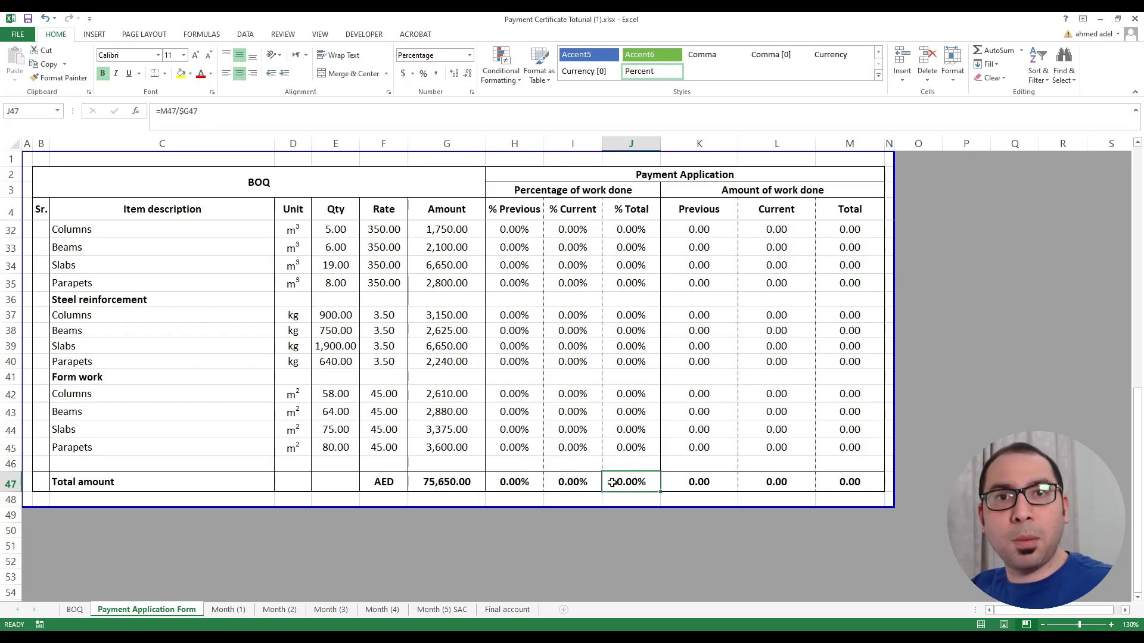
scroll(612, 483, up, 9)
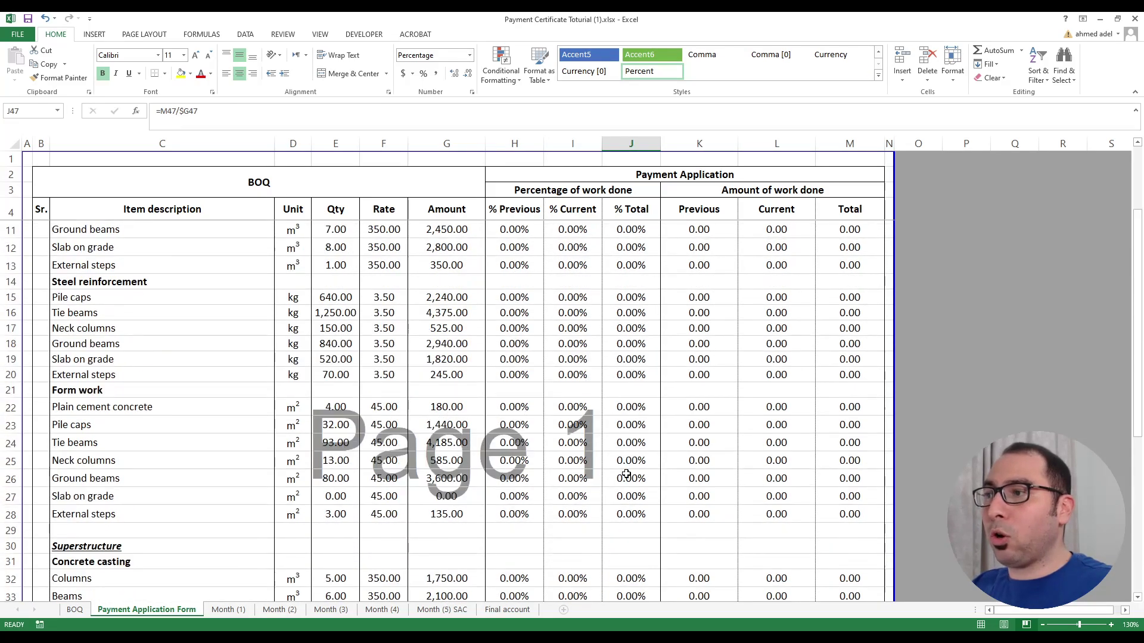